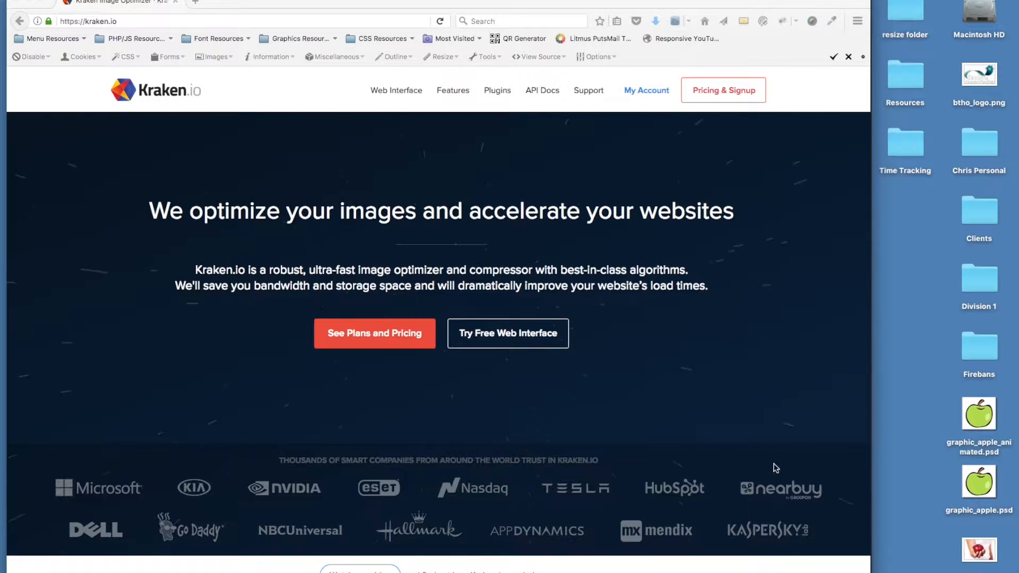
Step: Open graphic_apple.psd and photographic_apple.jpg from the desktop together in Photoshop
left_click(980, 484)
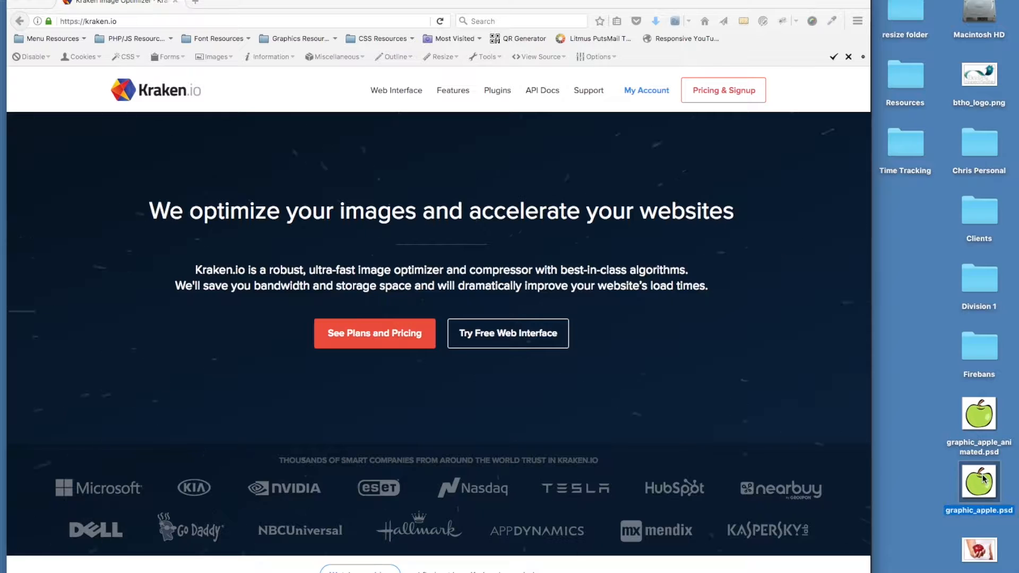
left_click(975, 547, "shift")
left_click_drag(975, 547, 708, 568)
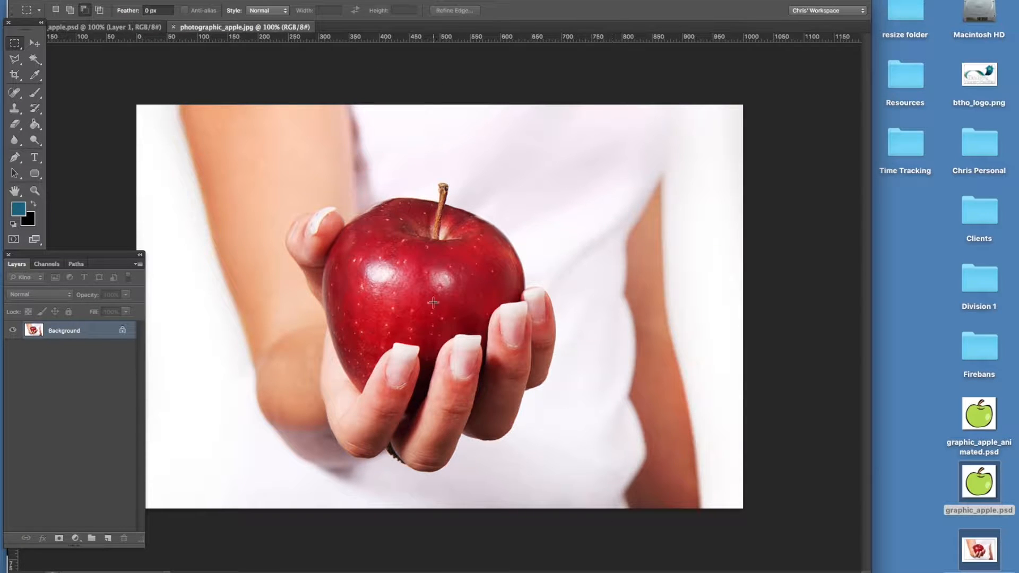
Step: Export the graphic_apple.psd image for the web with the GIF 32 Dithered preset, saving it to the Desktop as graphic_apple.gif
left_click(129, 28)
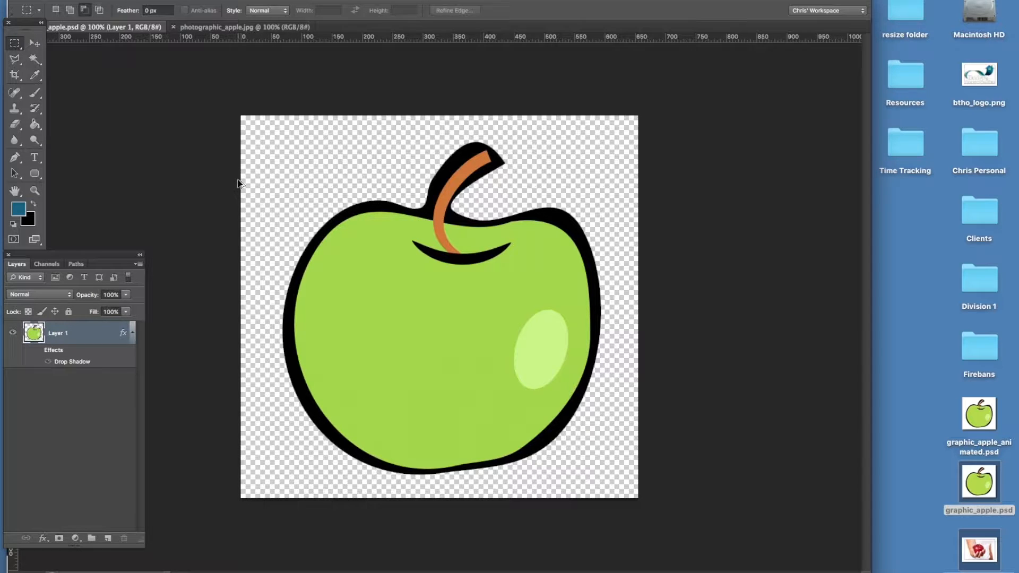
key("super+alt+shift+s")
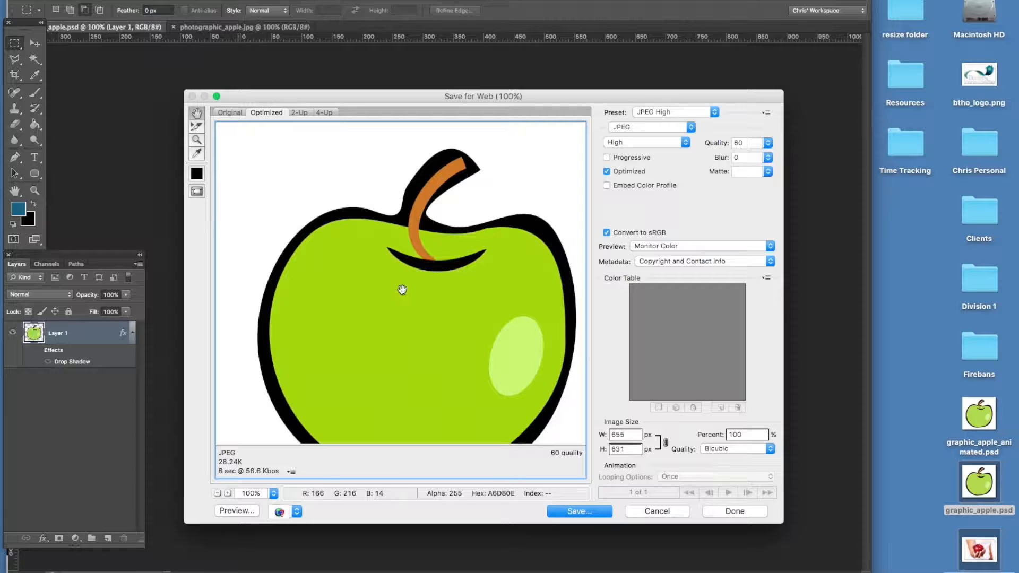
left_click_drag(393, 289, 375, 266)
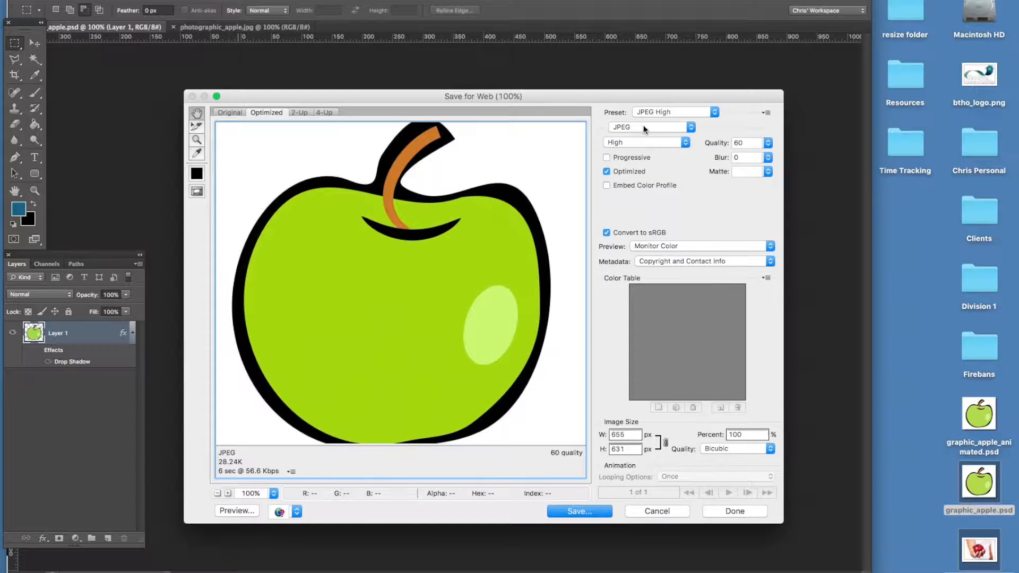
left_click(670, 112)
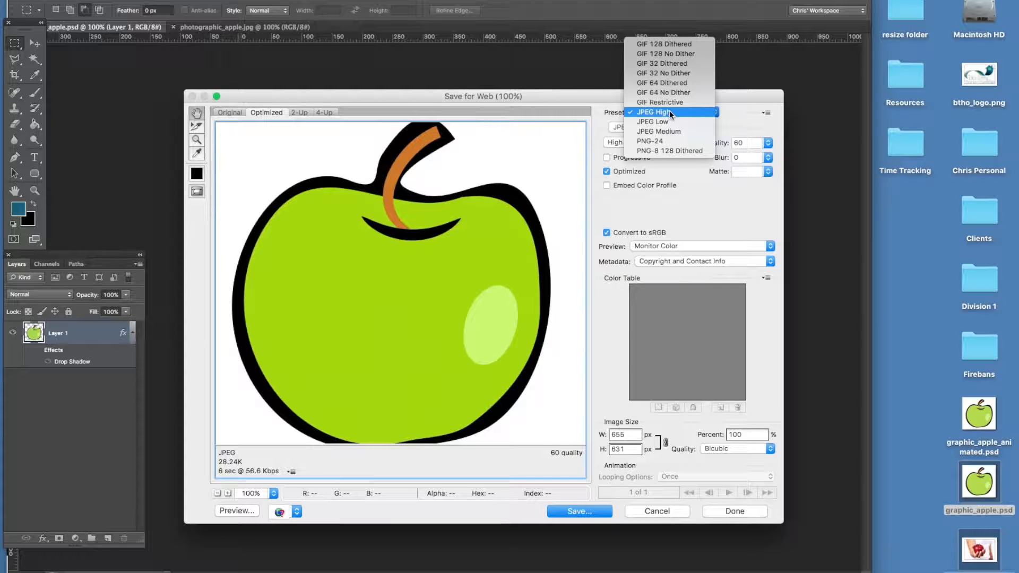
left_click(674, 66)
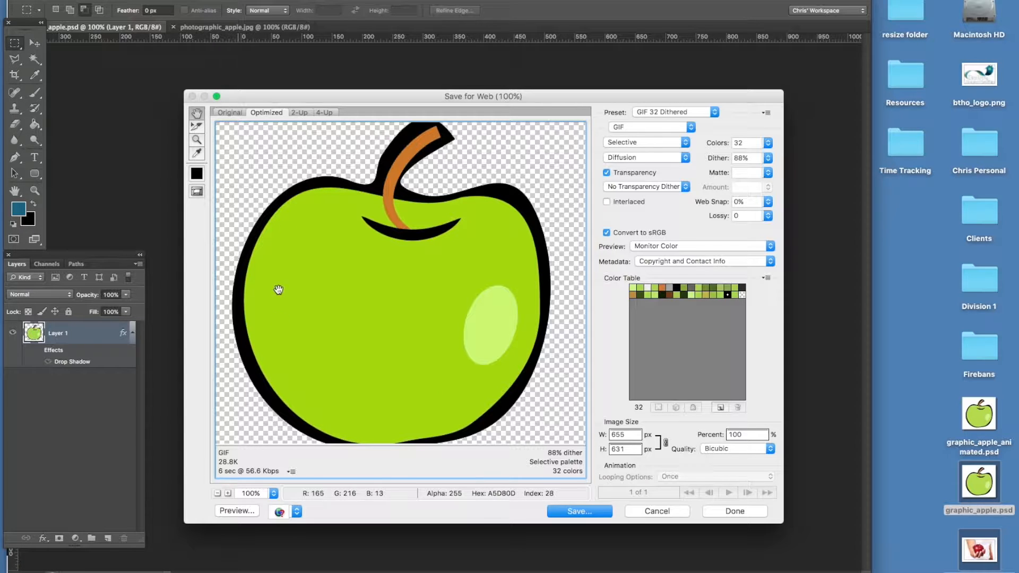
scroll(470, 430, "down", 1)
scroll(453, 456, "up", 3)
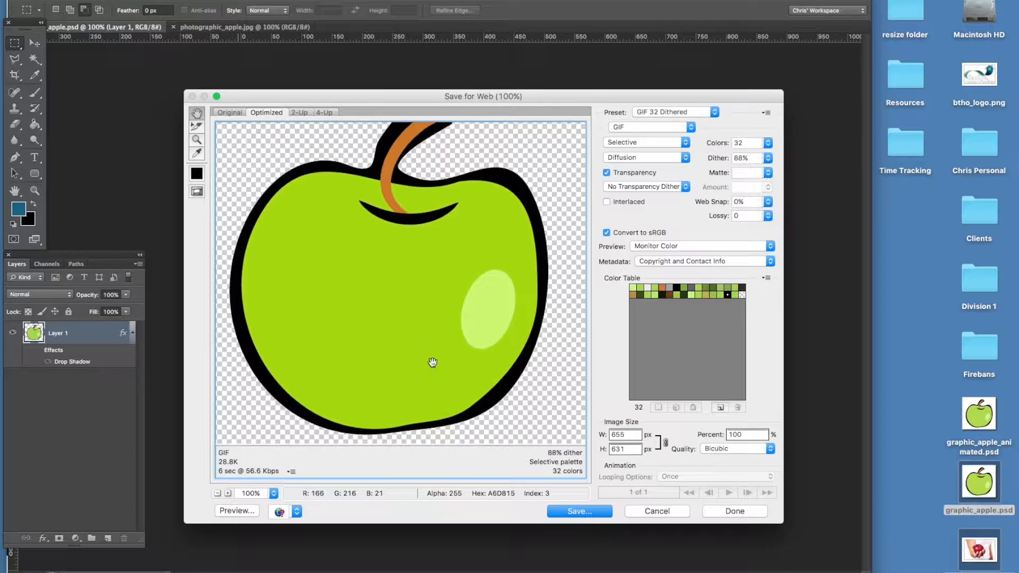
left_click_drag(445, 394, 444, 377)
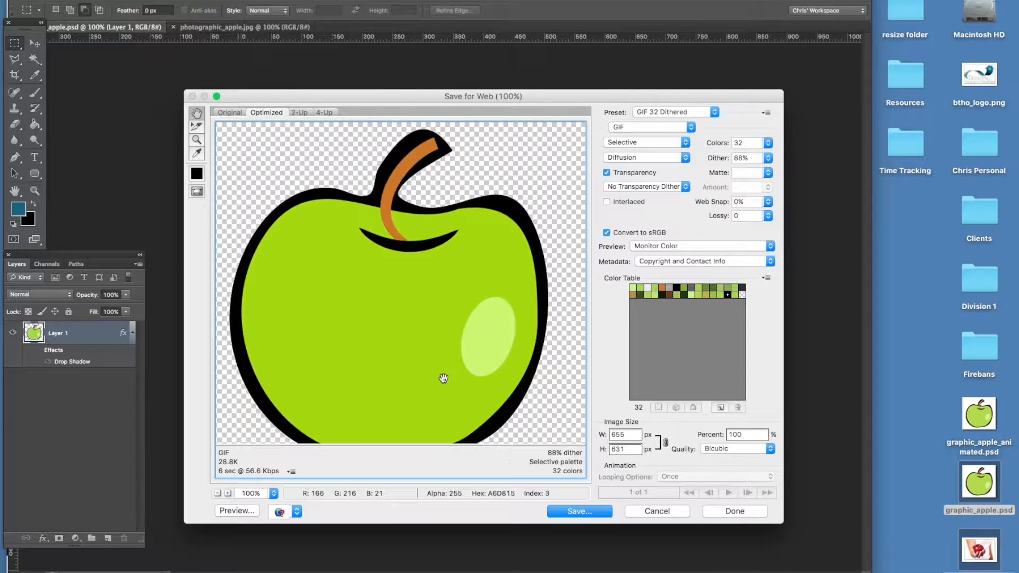
left_click(579, 511)
key("Return")
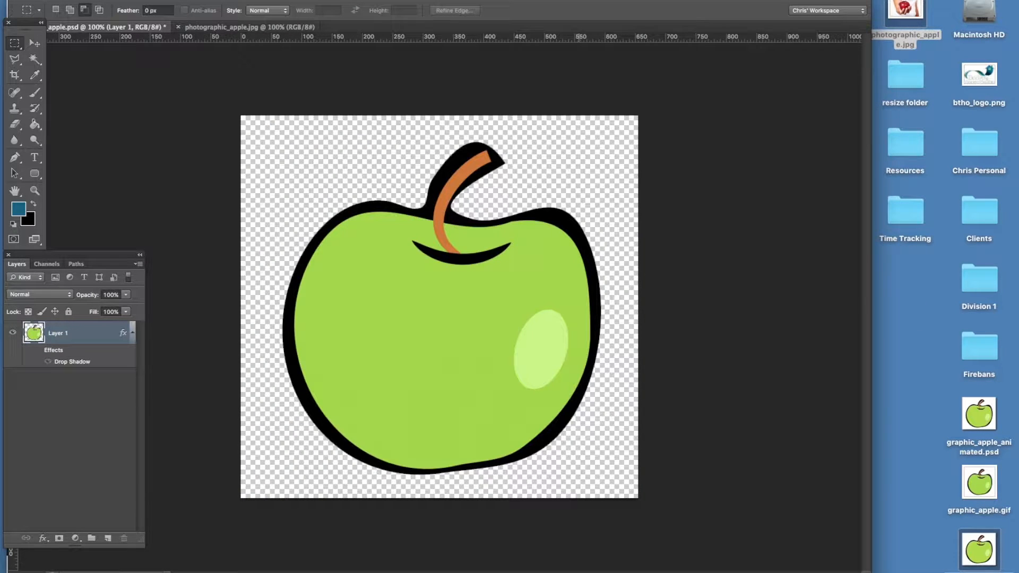
Step: Export the green apple for the web again with the PNG-8 128 Dithered preset, naming the file graphic_apple_png8.png
key("super+alt+shift+s")
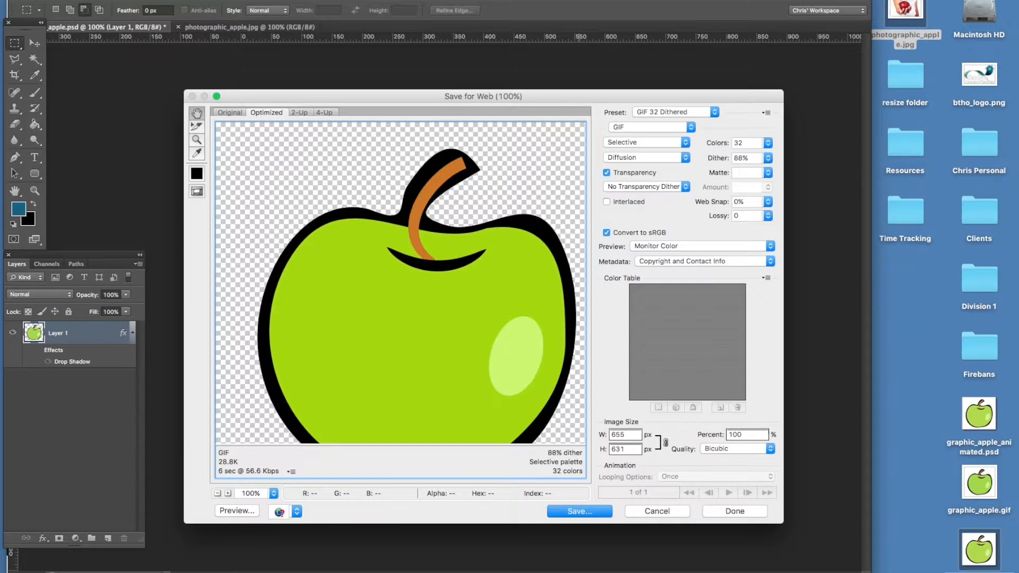
left_click_drag(507, 382, 498, 366)
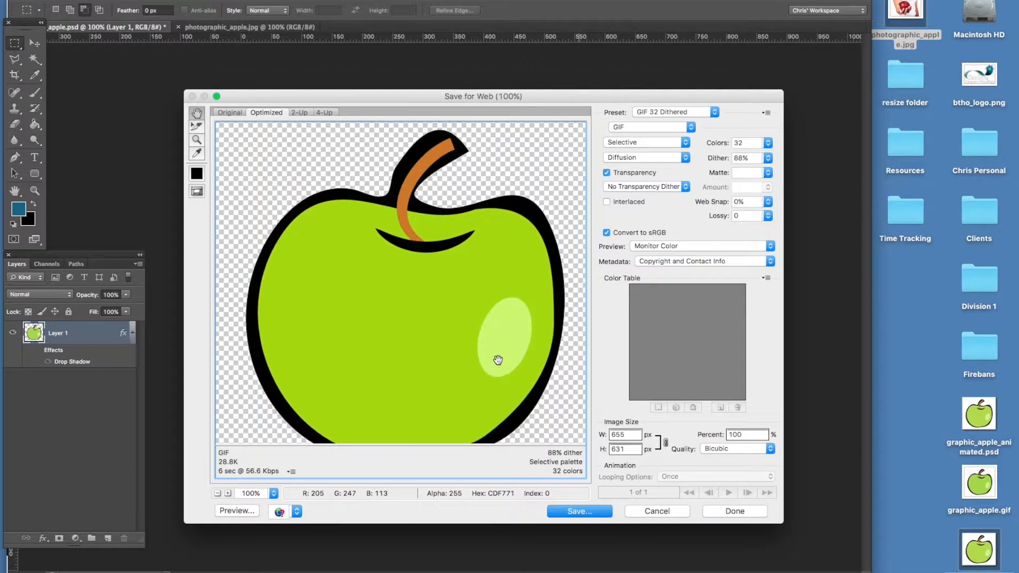
left_click(678, 112)
left_click(657, 200)
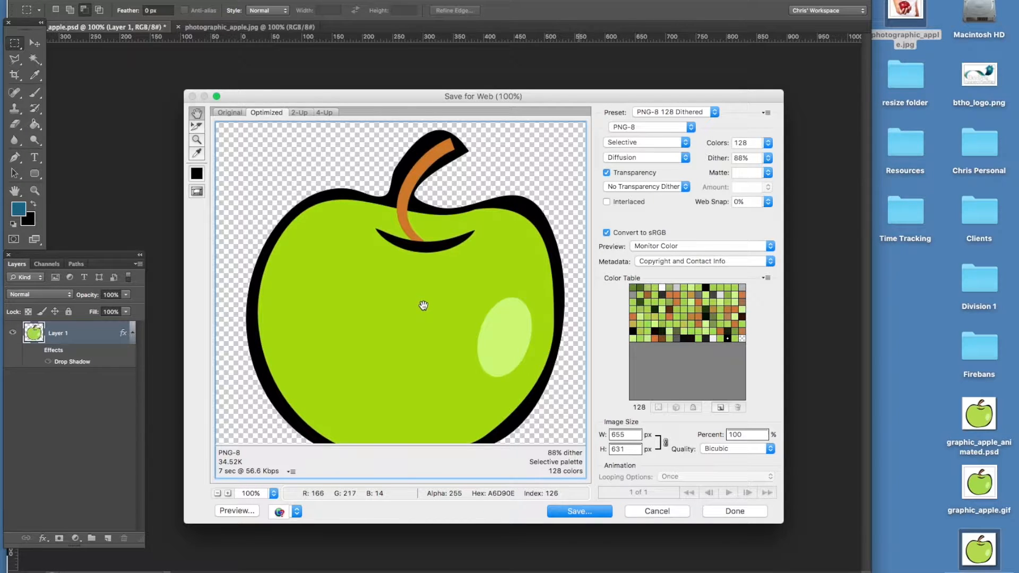
left_click_drag(424, 307, 387, 263)
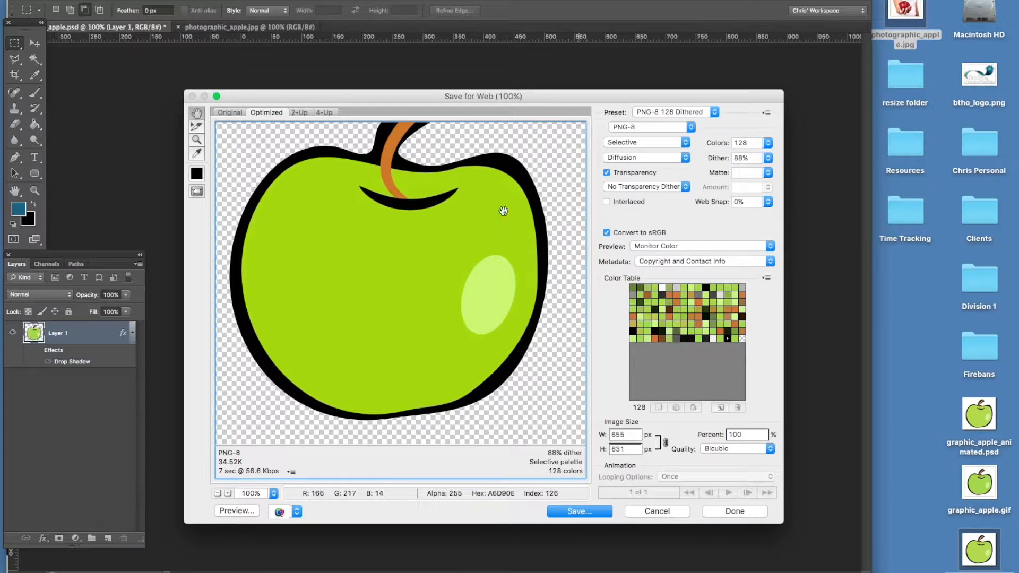
left_click_drag(364, 200, 395, 220)
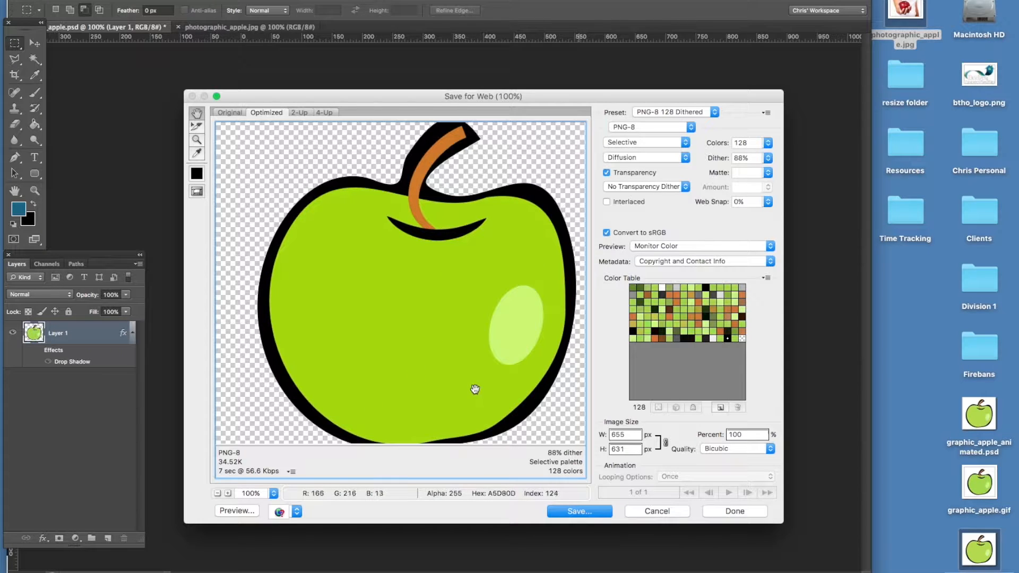
left_click(583, 517)
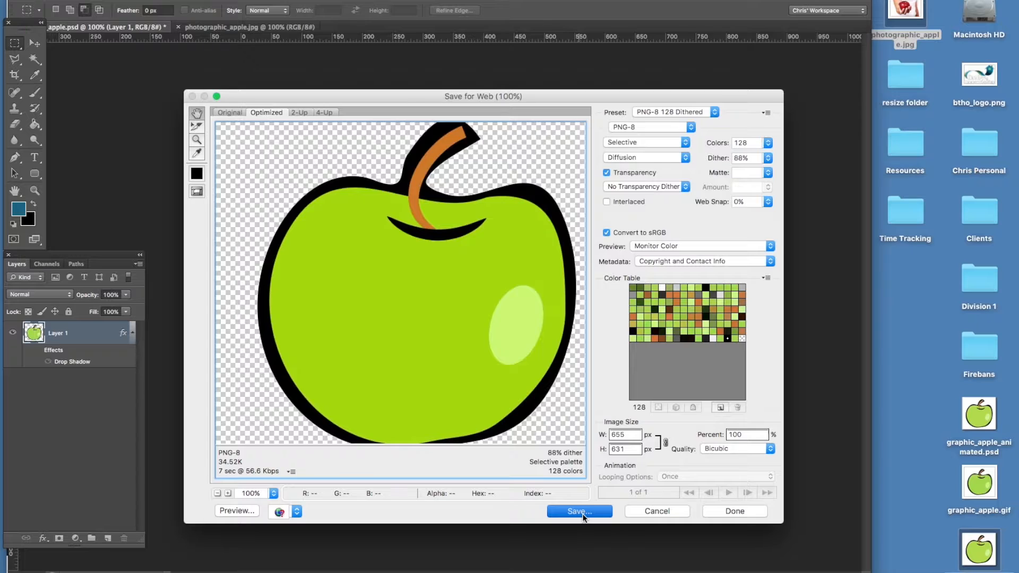
type("_png")
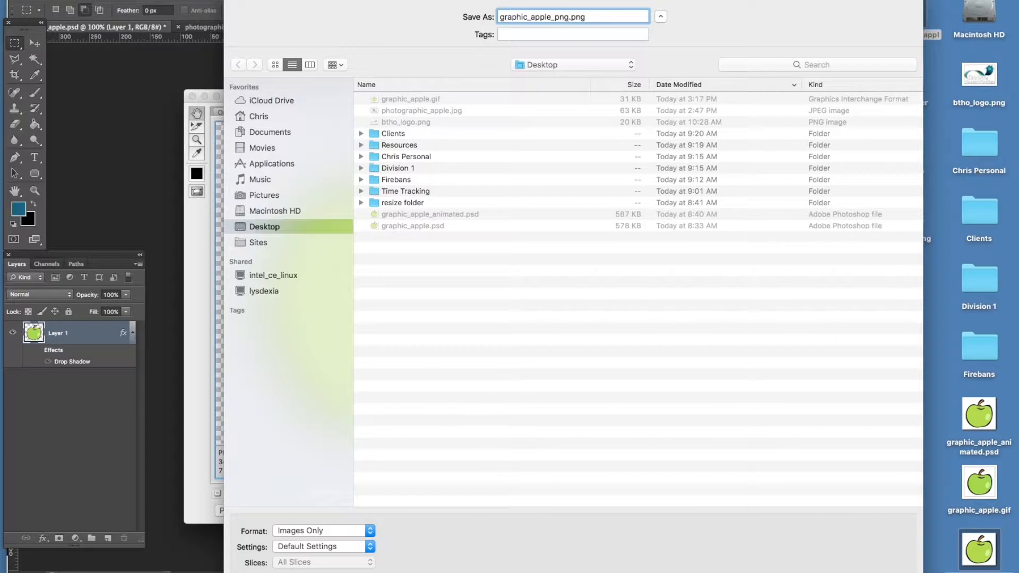
type("8")
key("Return")
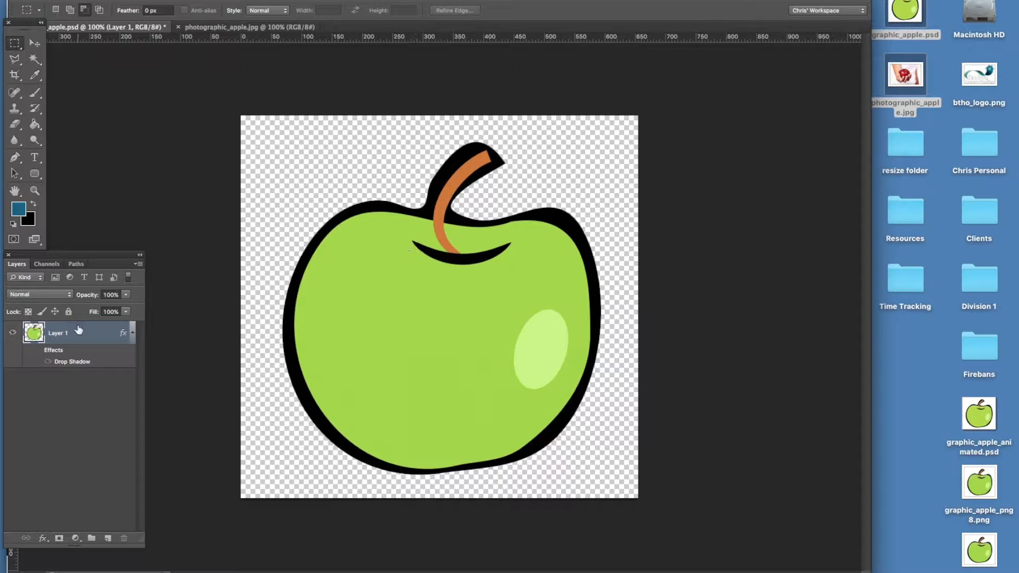
Step: Turn on Layer 1's drop shadow effect and inspect the shadow in the Save for Web preview using PNG-8 128 Dithered
left_click(37, 350)
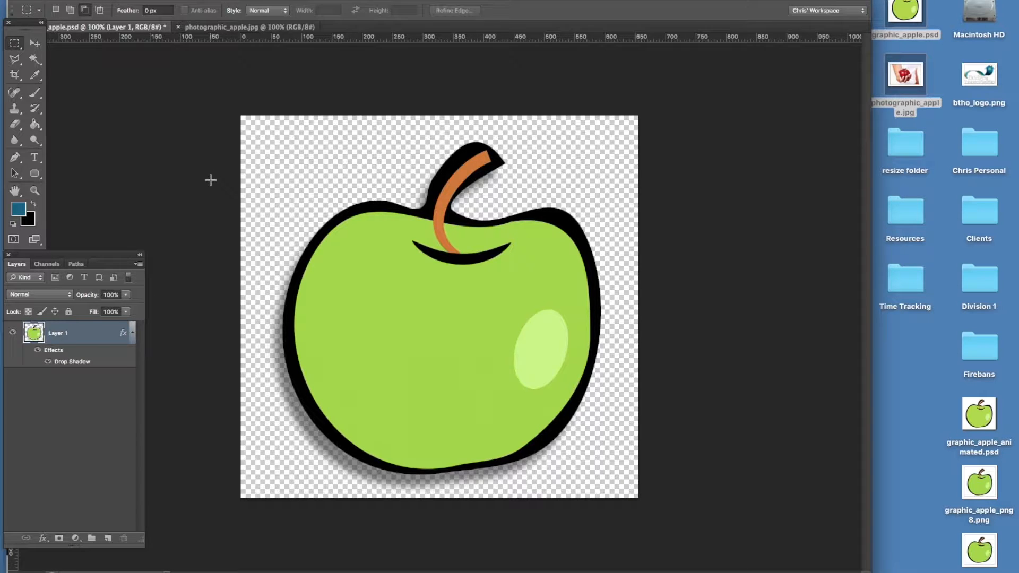
key("super+alt+shift+s")
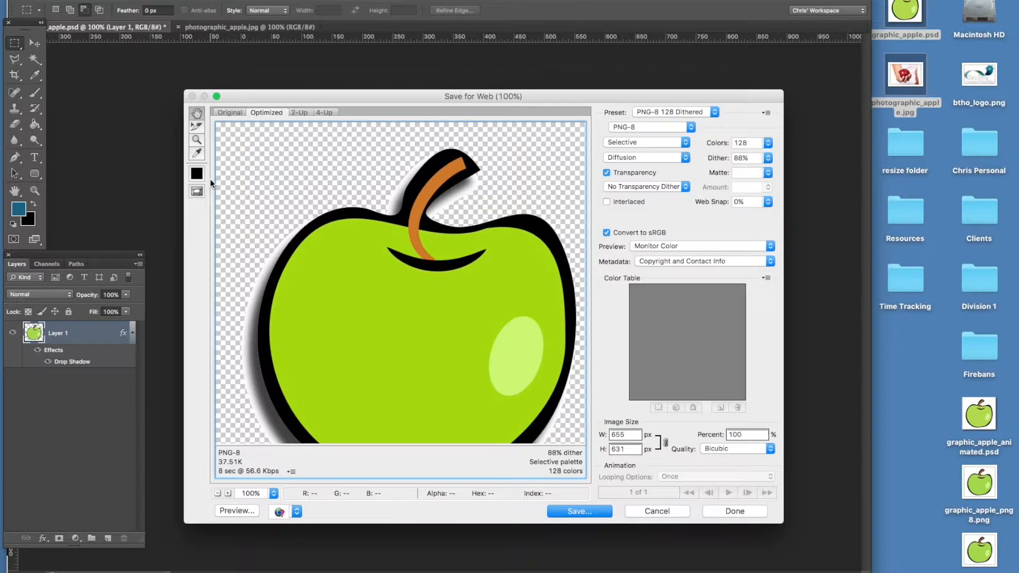
left_click_drag(406, 335, 394, 286)
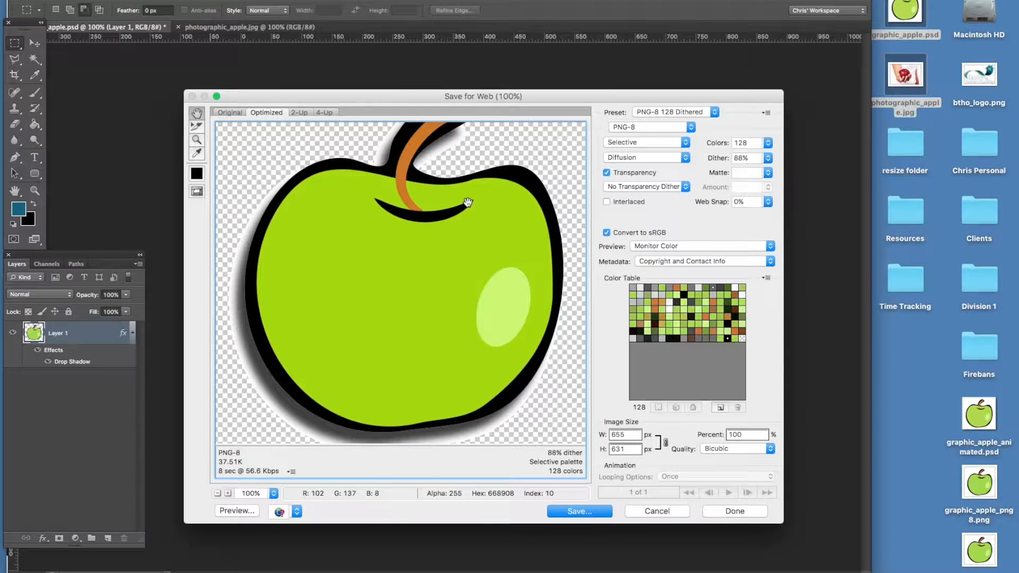
left_click_drag(468, 202, 461, 235)
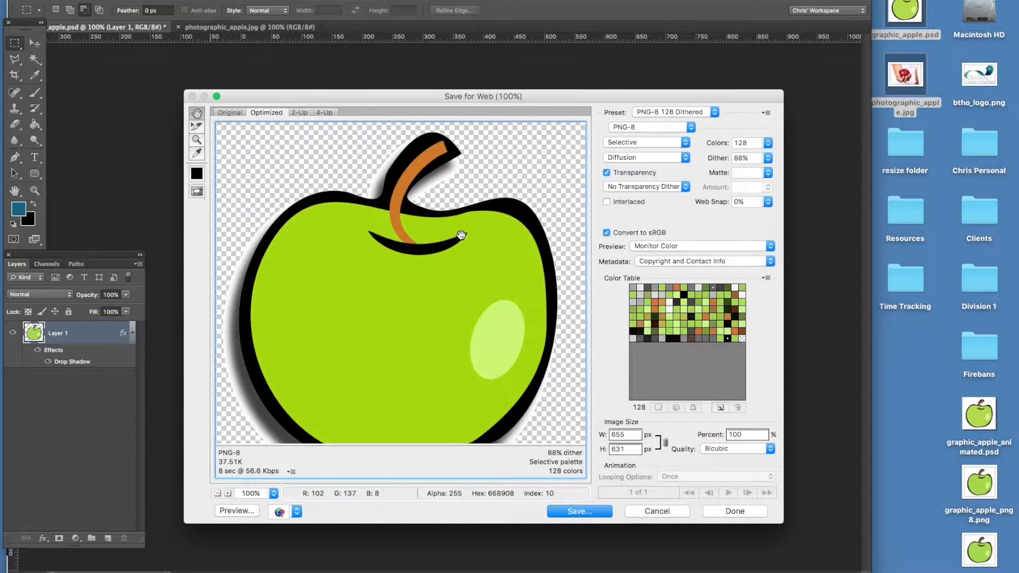
left_click_drag(346, 286, 401, 235)
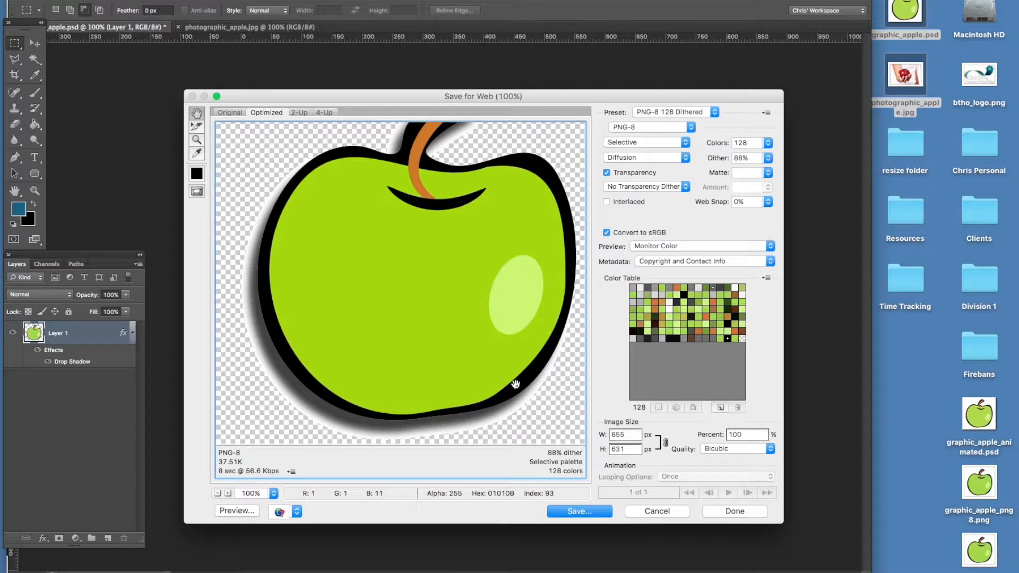
Step: Compare how the drop shadow renders with the GIF 128 Dithered, PNG-24 and PNG-8 128 Dithered presets
left_click(658, 113)
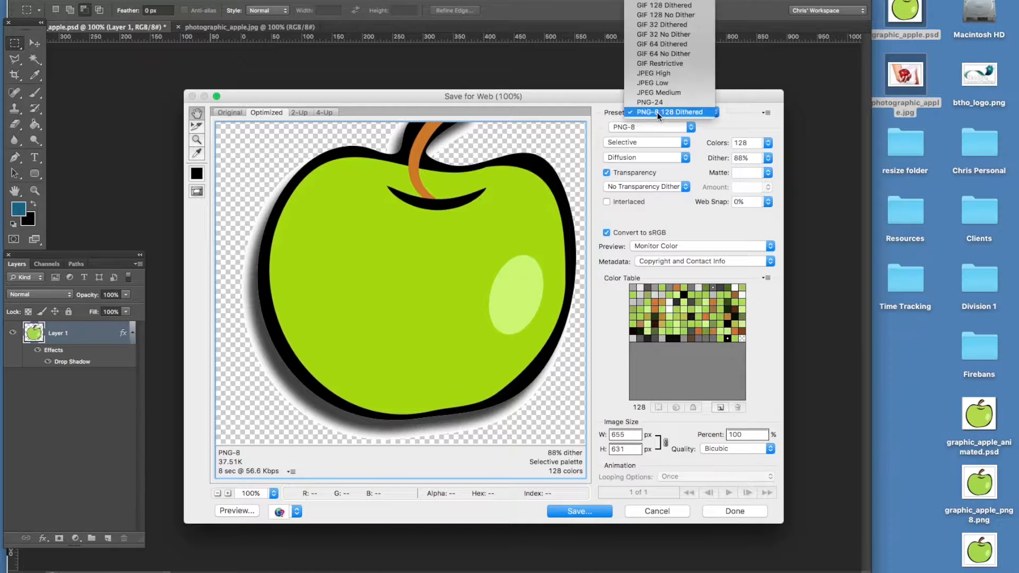
left_click(667, 6)
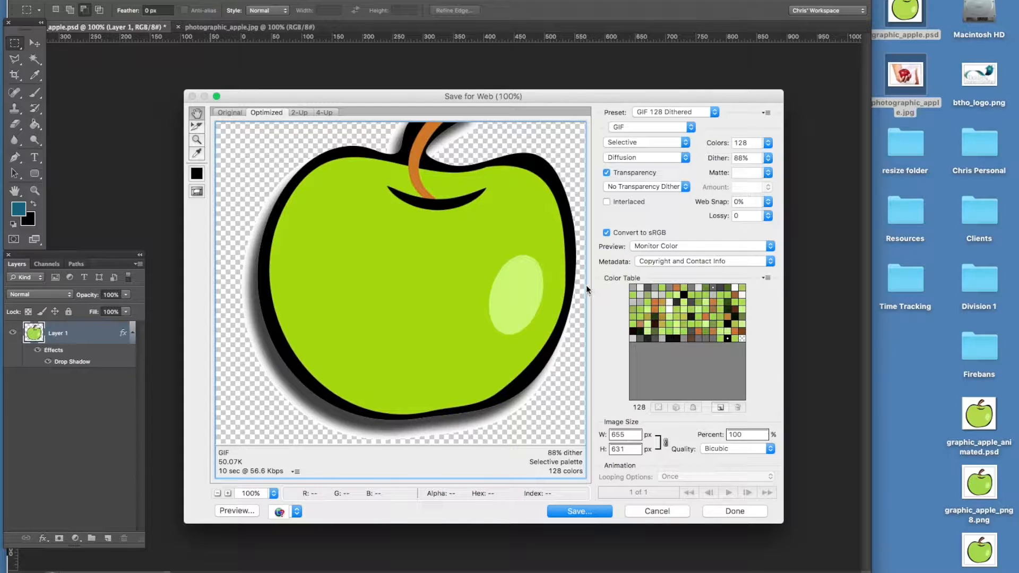
scroll(585, 285, "up", 3)
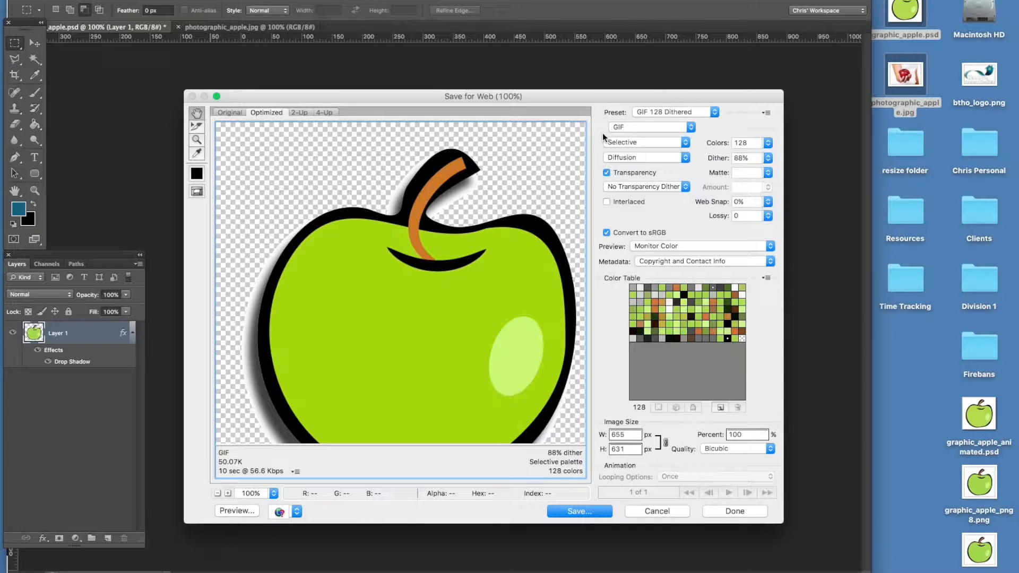
left_click(677, 113)
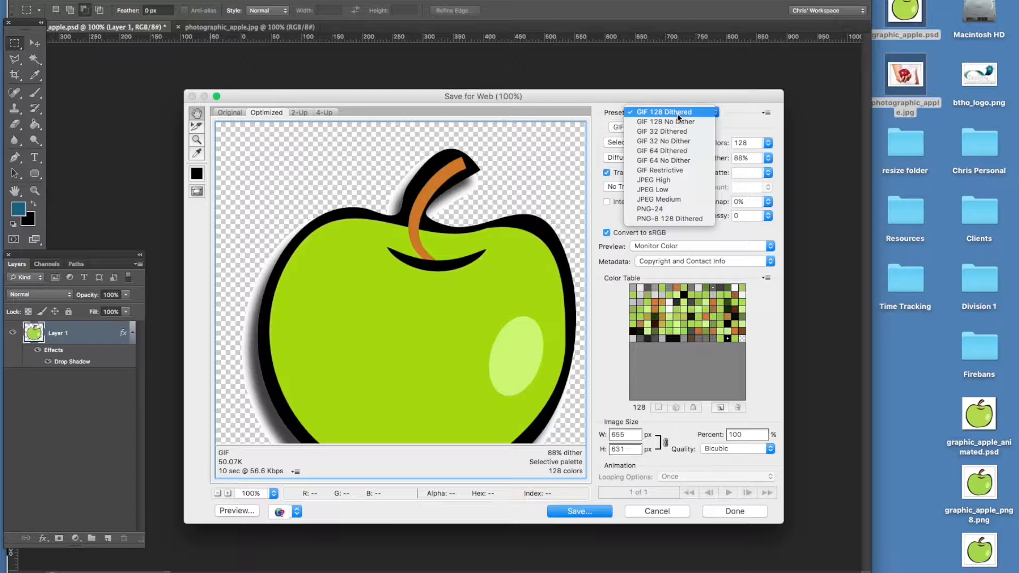
left_click(660, 212)
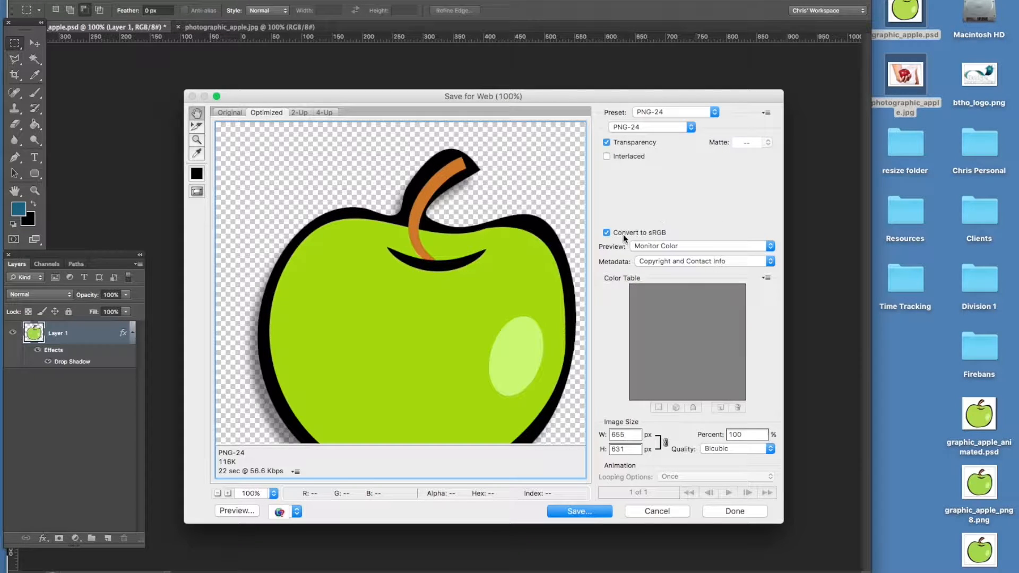
left_click_drag(486, 320, 468, 242)
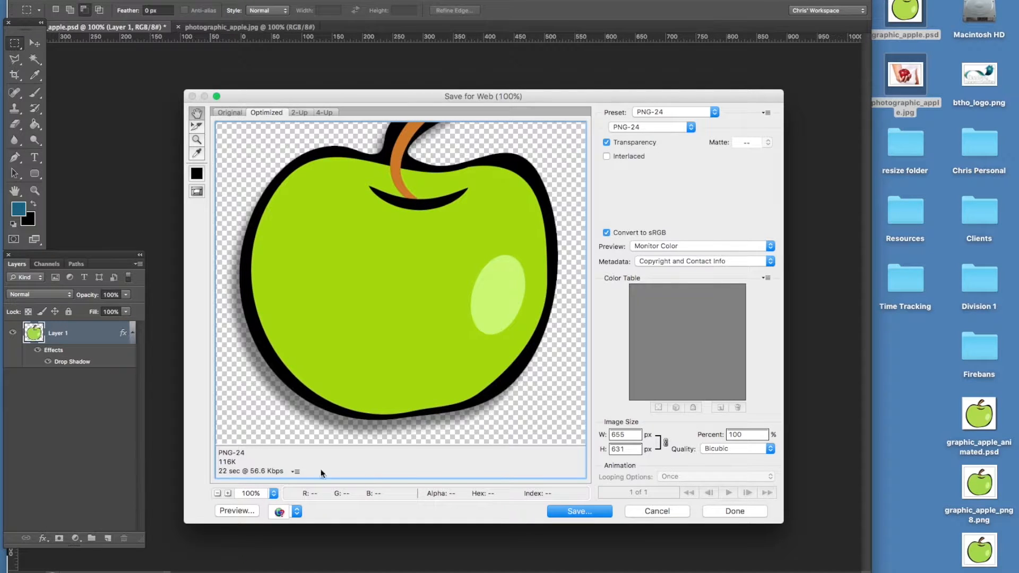
left_click(680, 111)
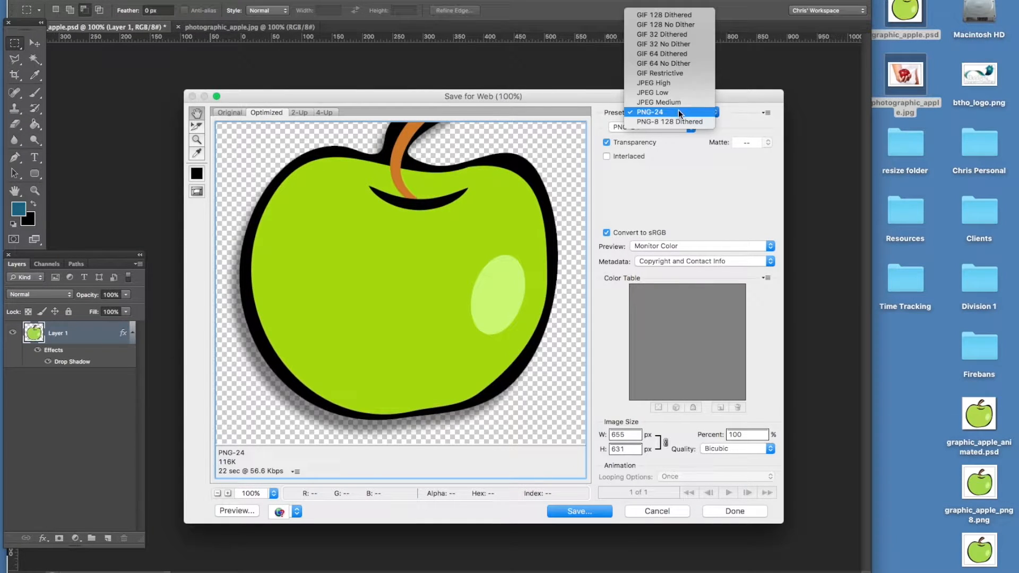
left_click(667, 125)
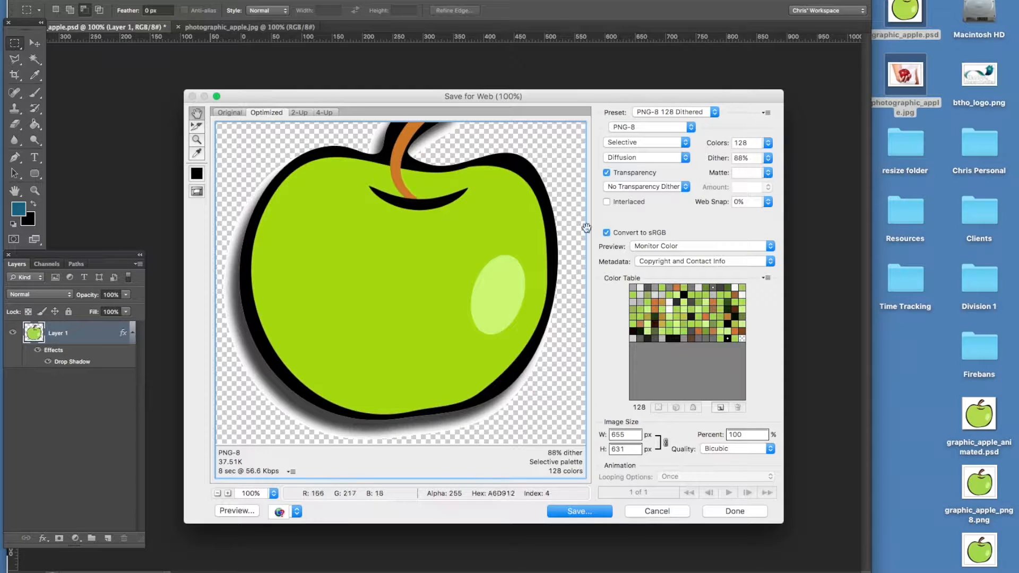
Step: Export the apple with its drop shadow using the PNG-24 preset, saving it to the Desktop as graphic_apple.png
left_click(693, 111)
left_click(684, 102)
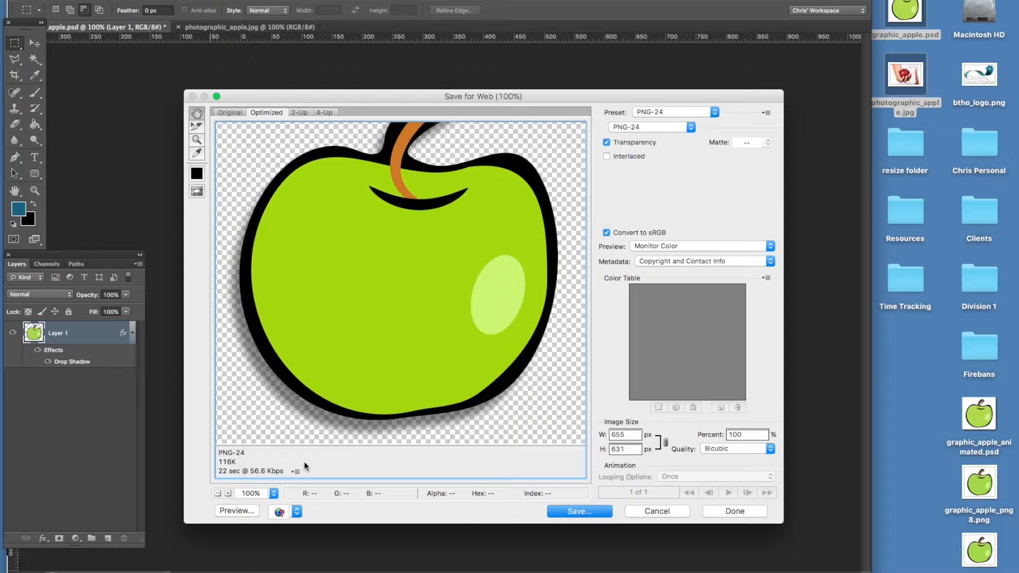
left_click(573, 512)
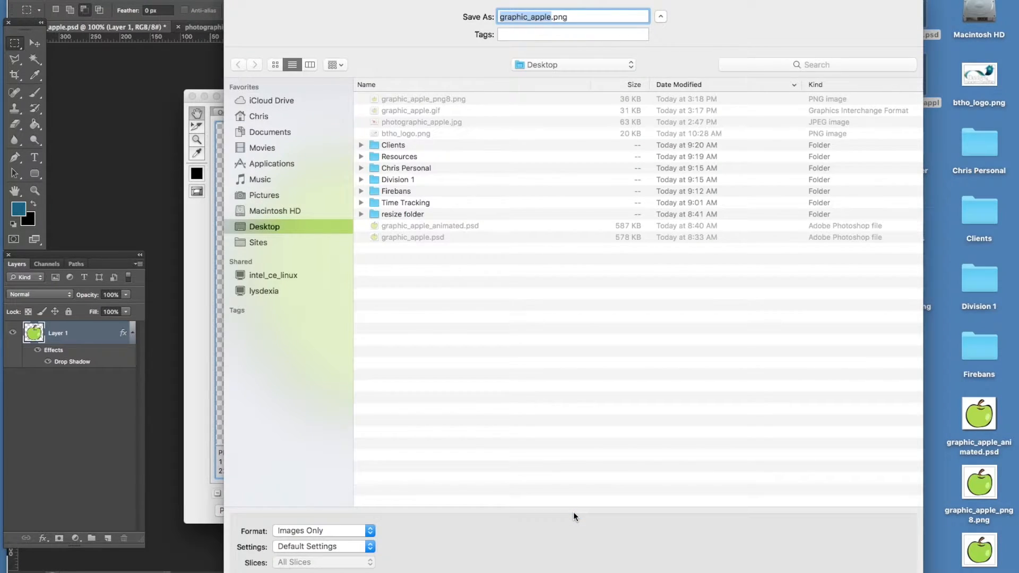
key("Return")
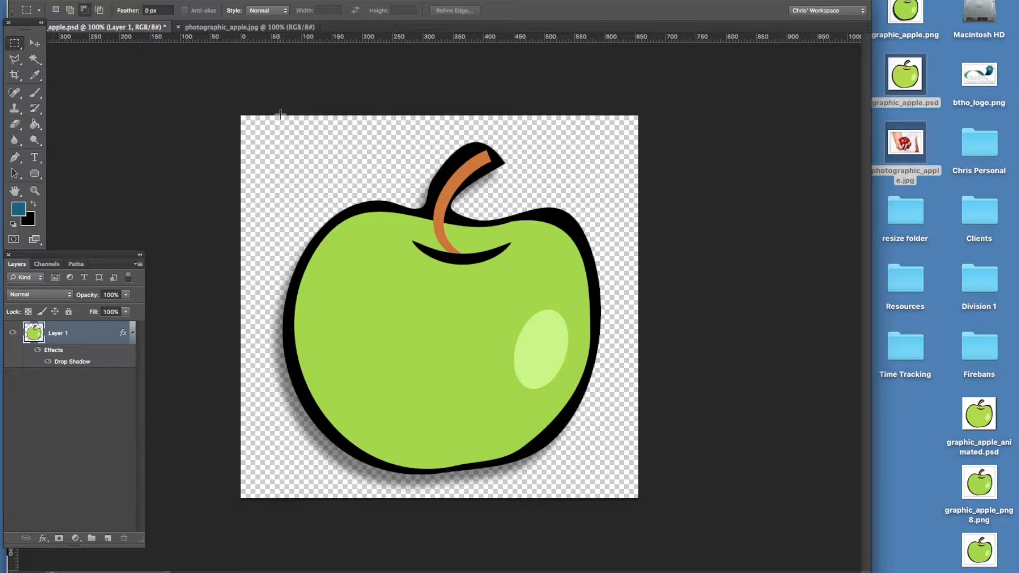
Step: Preview photographic_apple.jpg in Save for Web with PNG-24 and PNG-8 128 Dithered, comparing file size and skin-tone quality around the hand and apple
left_click(248, 28)
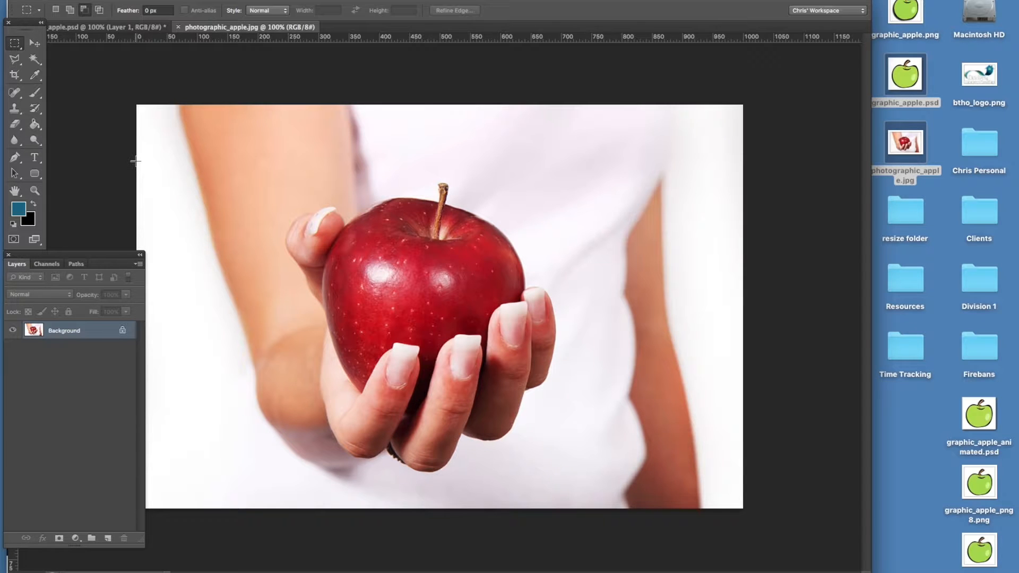
key("super+alt+shift+s")
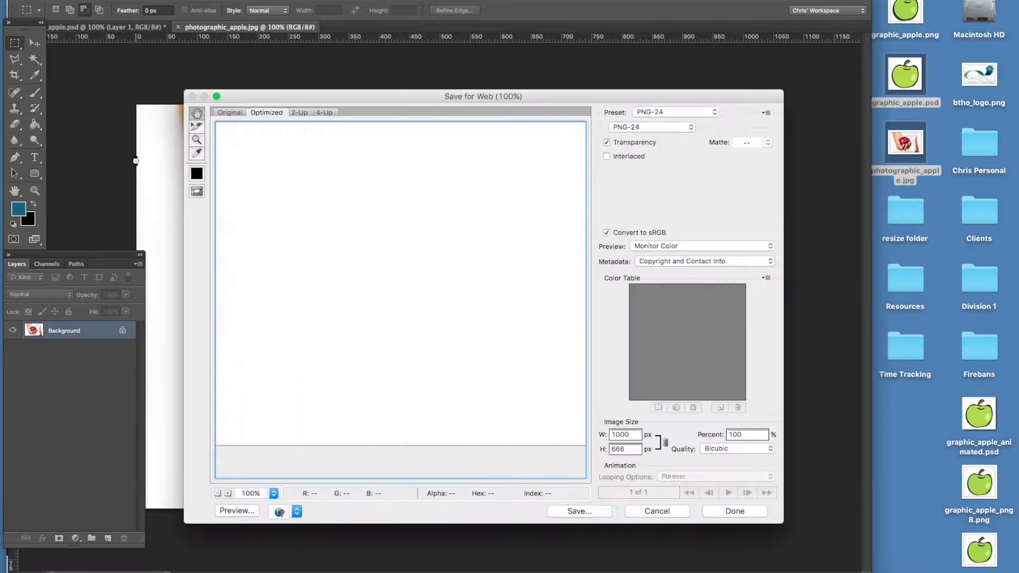
left_click_drag(451, 286, 306, 217)
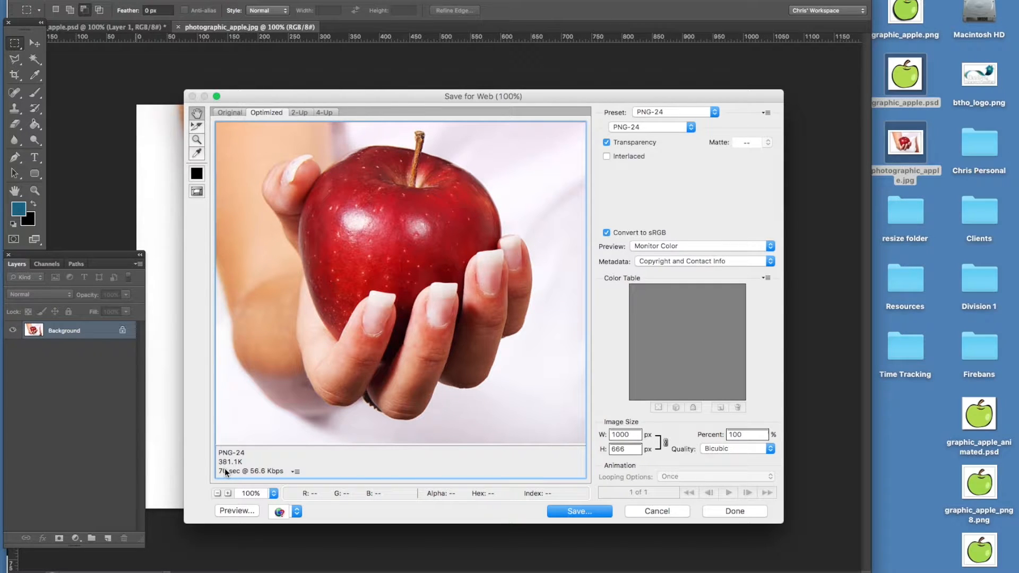
left_click(683, 115)
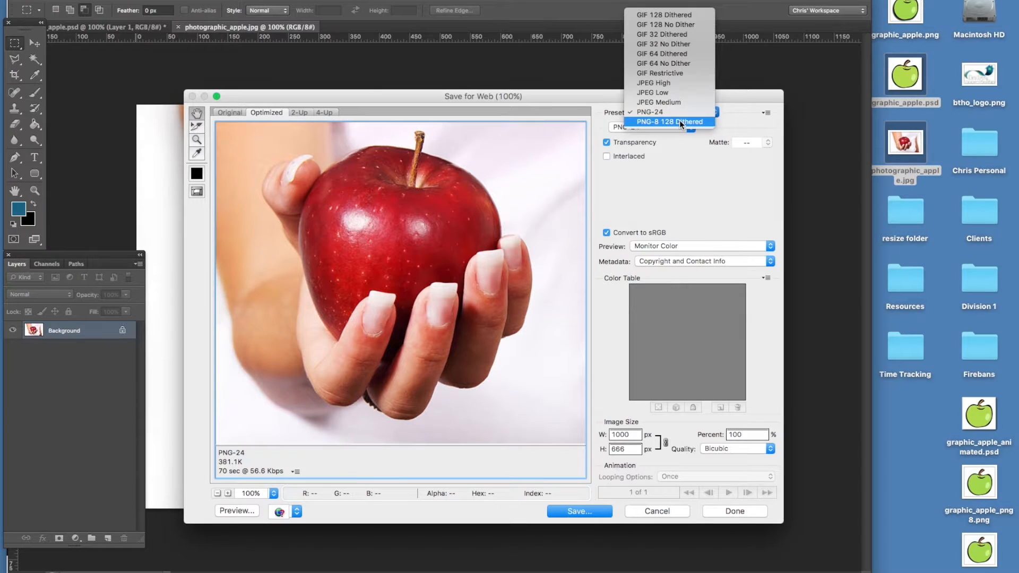
left_click(679, 121)
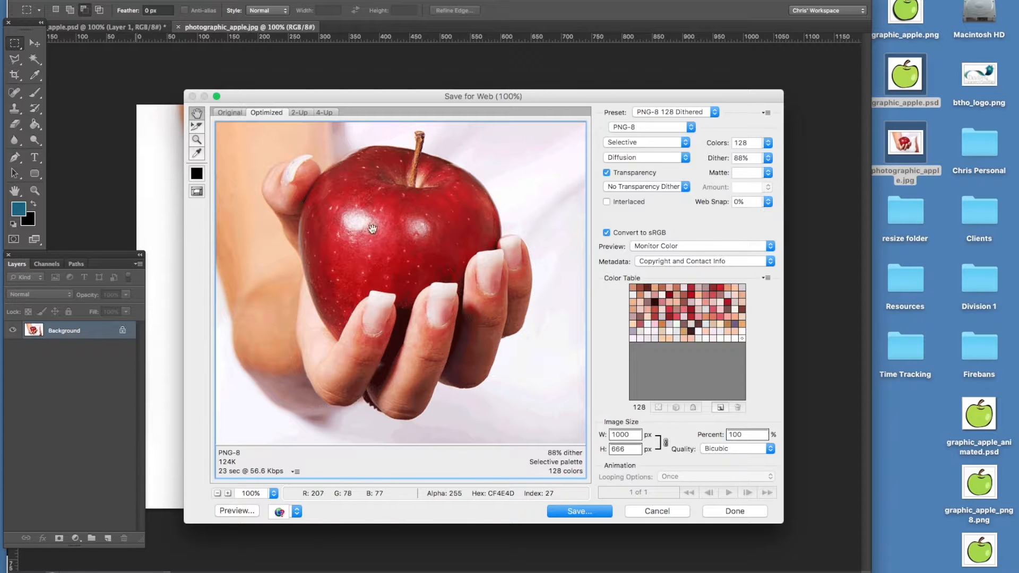
left_click_drag(361, 220, 458, 295)
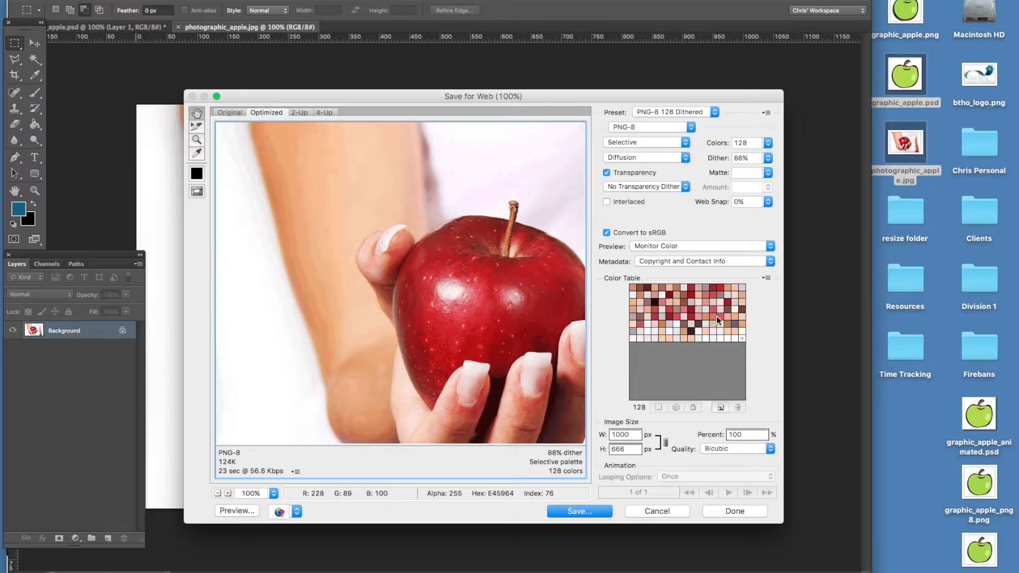
left_click_drag(414, 162, 425, 162)
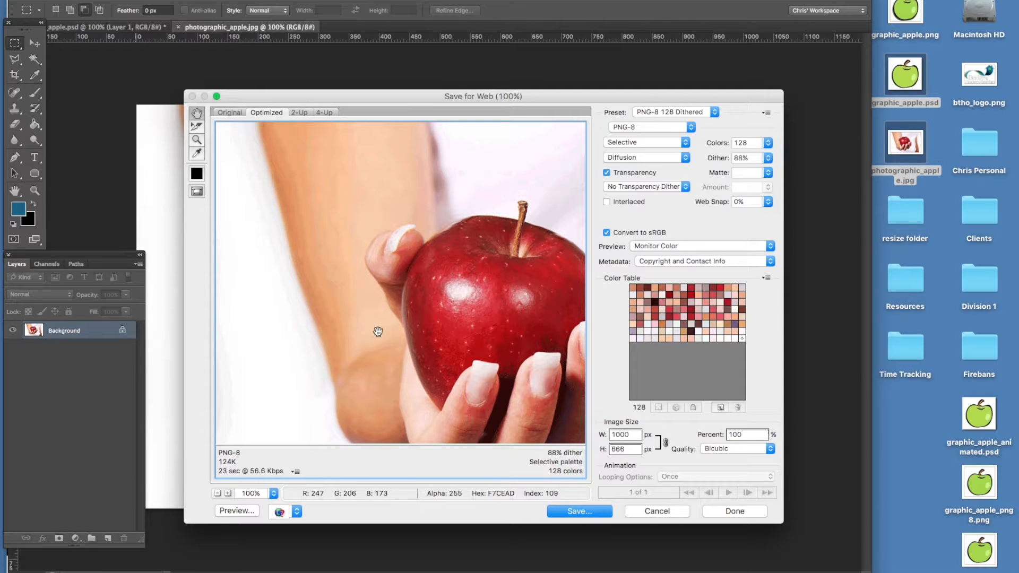
left_click_drag(480, 336, 375, 282)
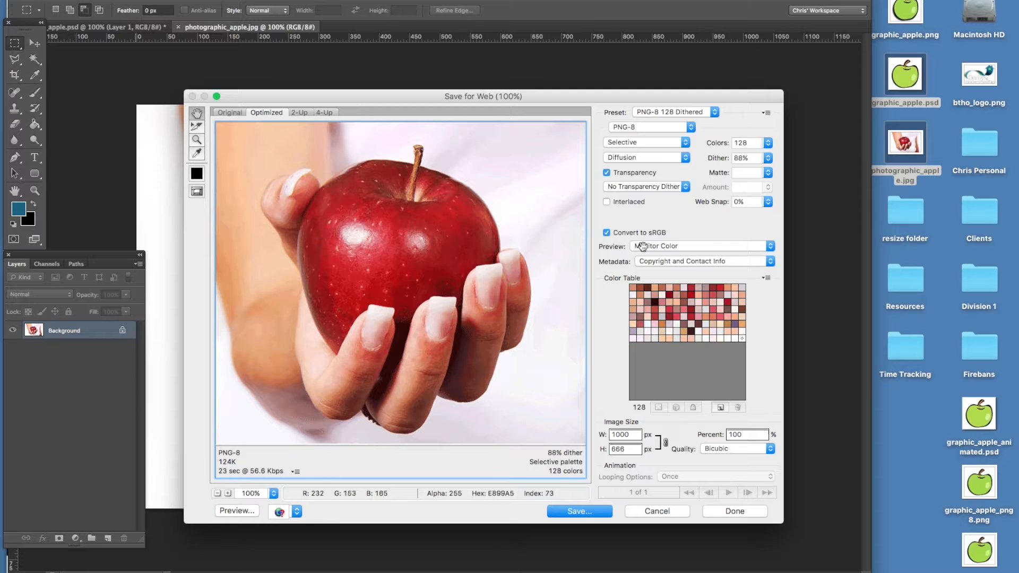
Step: Export the photographic apple with the JPEG High preset to the Desktop as photographic_apple_jpg.jpg
left_click(687, 113)
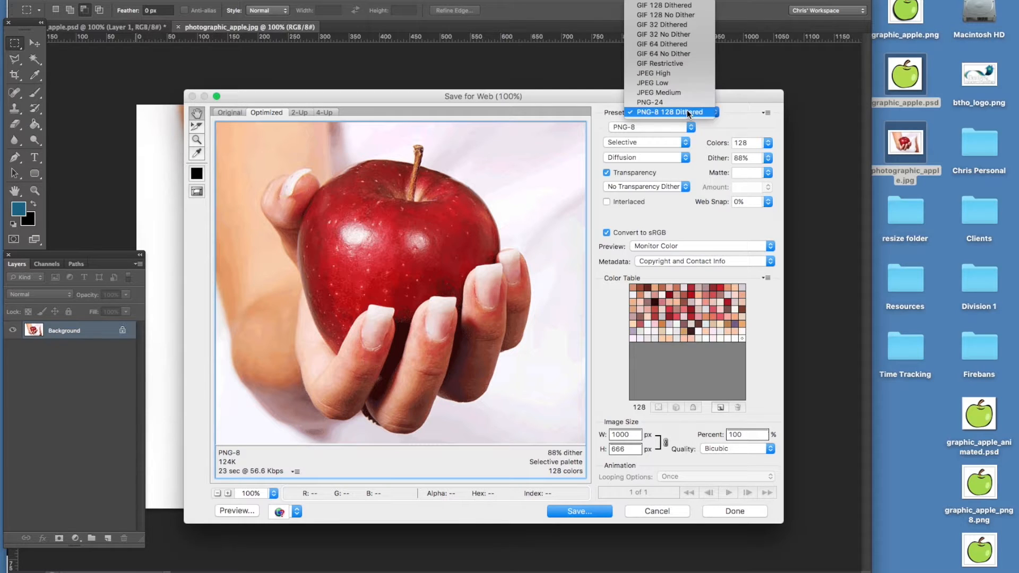
left_click(665, 79)
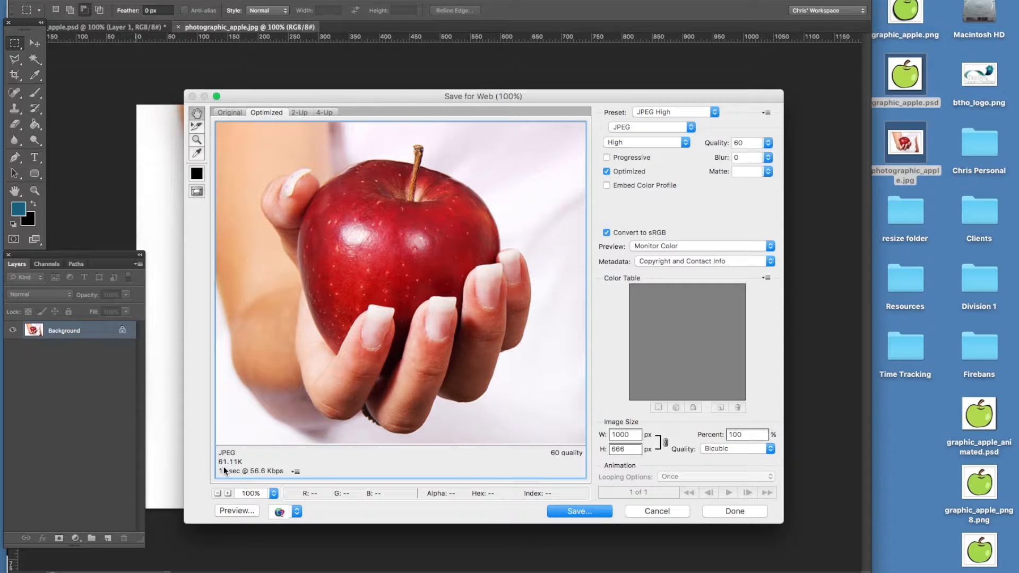
left_click(579, 512)
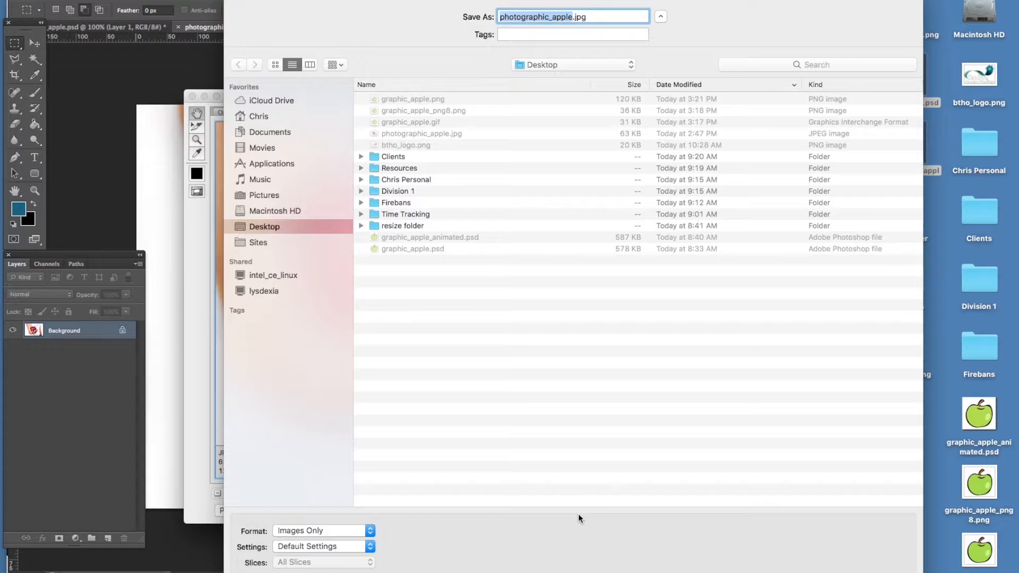
key("Right")
type("_jpg")
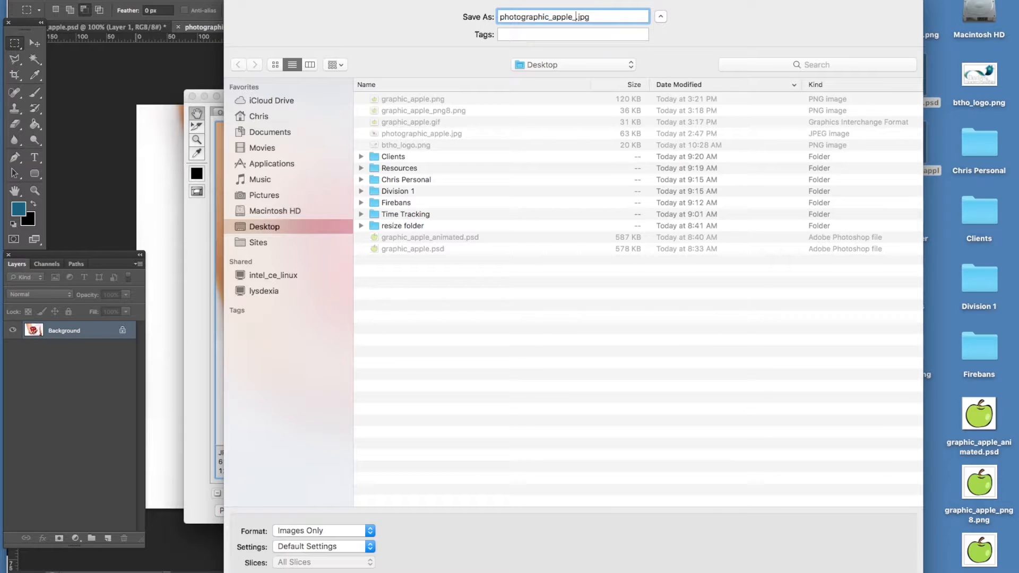
key("Return")
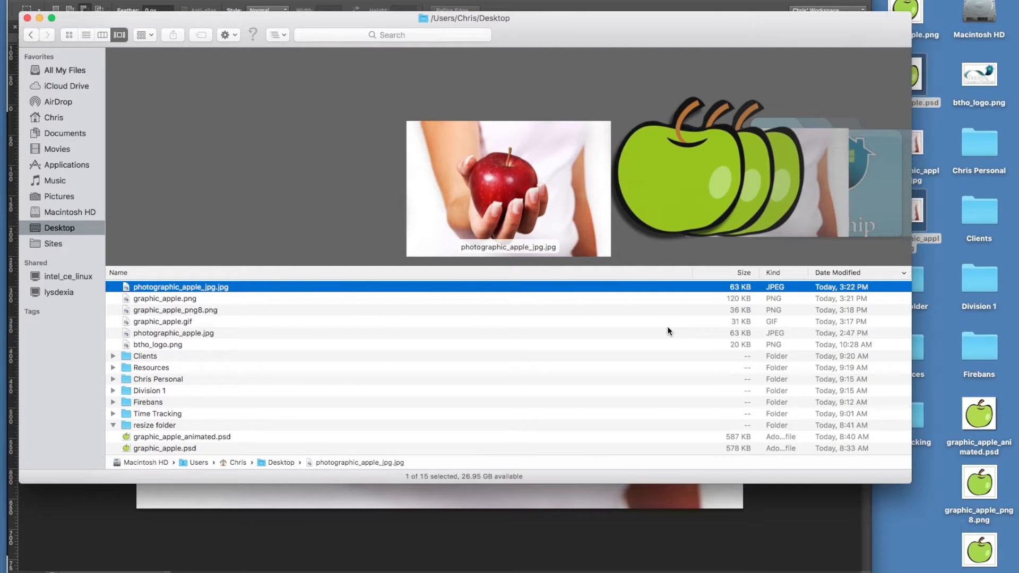
Step: Review the exported graphic_apple.png, graphic_apple_png8.png and graphic_apple.gif in Finder's Desktop folder, comparing their file sizes
key("Down")
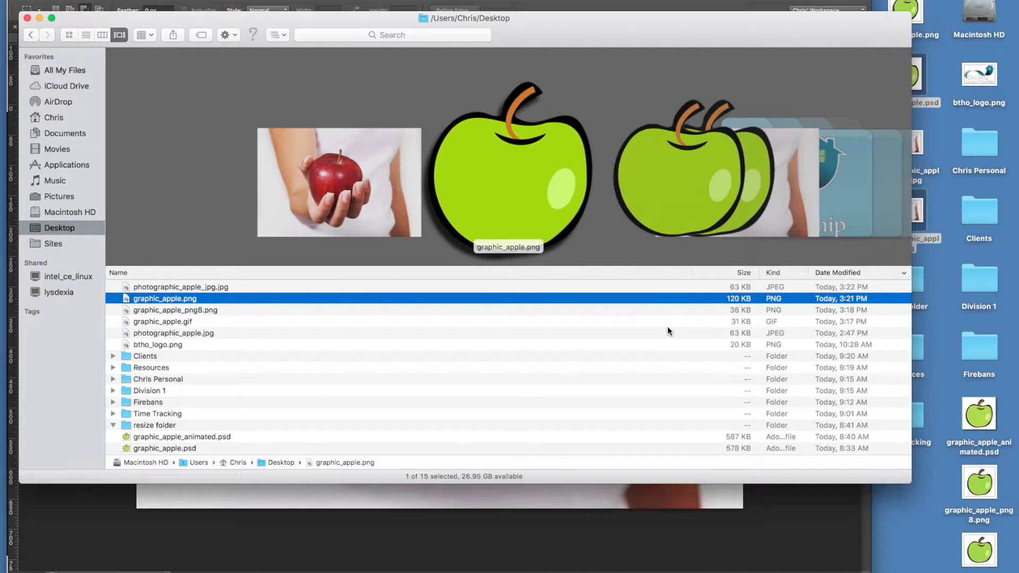
key("Down")
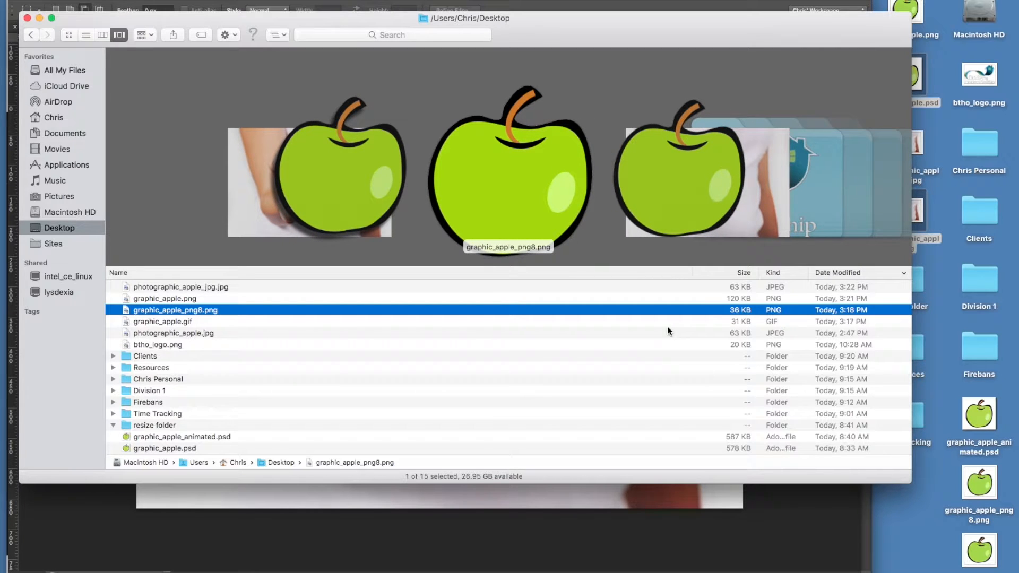
key("Down")
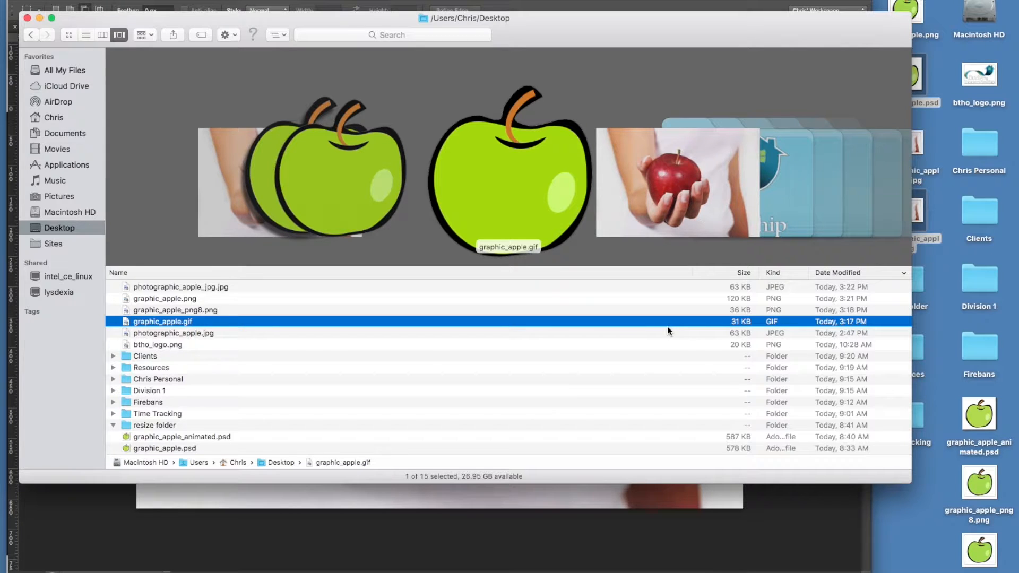
Step: Switch to Firefox and open Kraken.io's free web interface for image optimization
mouse_move(467, 570)
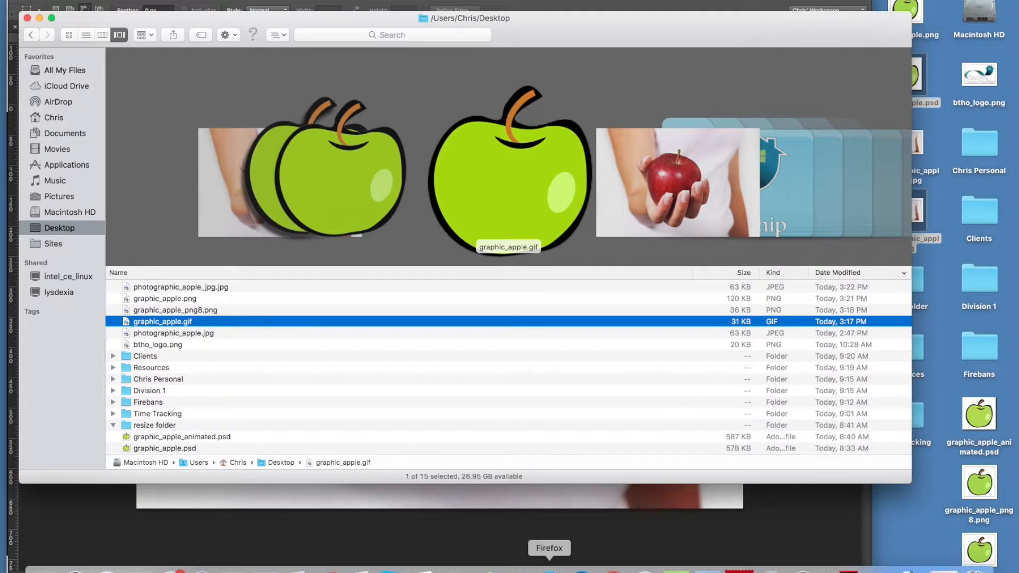
left_click(545, 566)
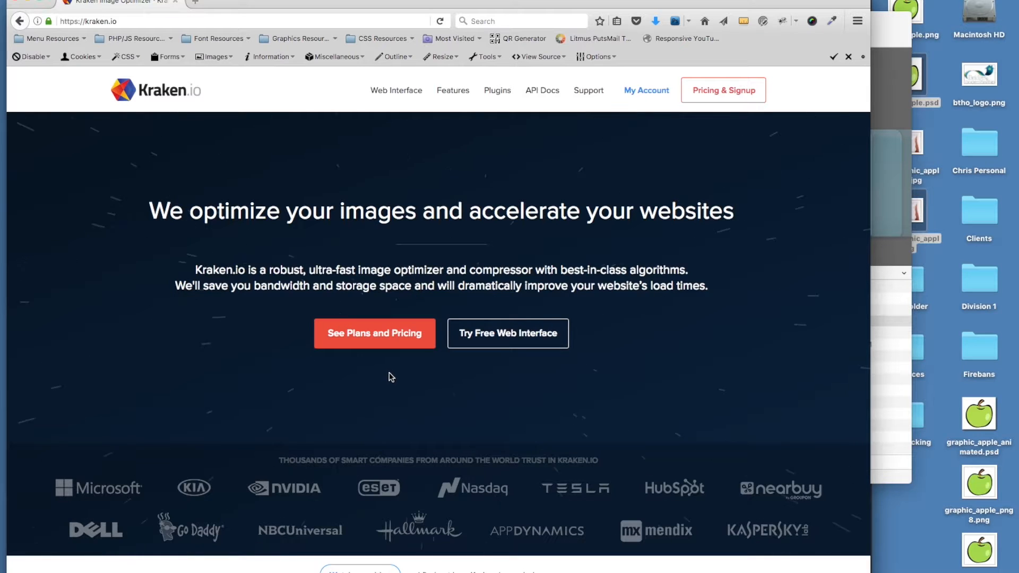
left_click(502, 345)
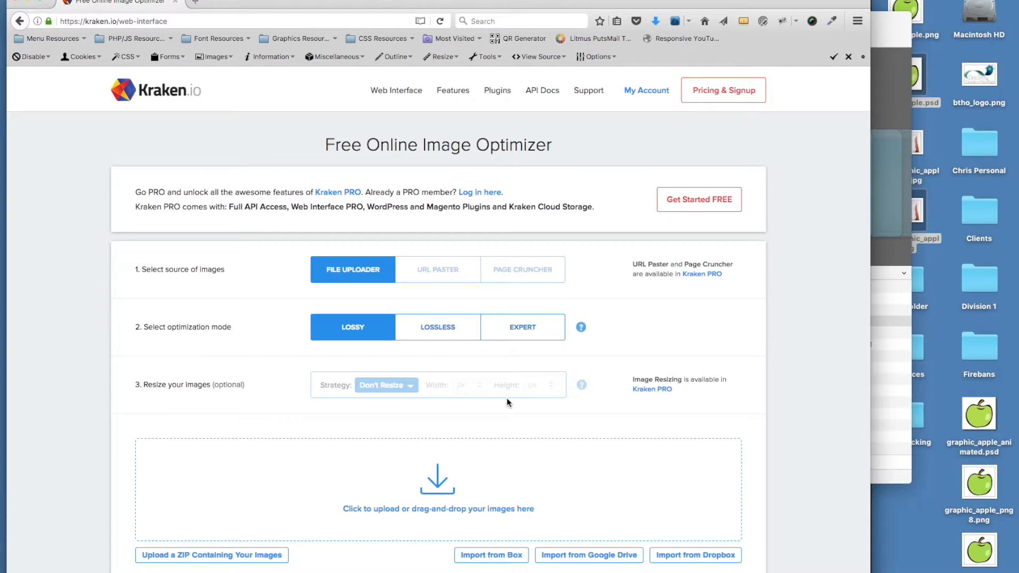
Step: Optimize photographic_apple_jpg.jpg, graphic_apple.png, graphic_apple_png8.png and graphic_apple.gif from the Desktop in Lossless mode
left_click(523, 321)
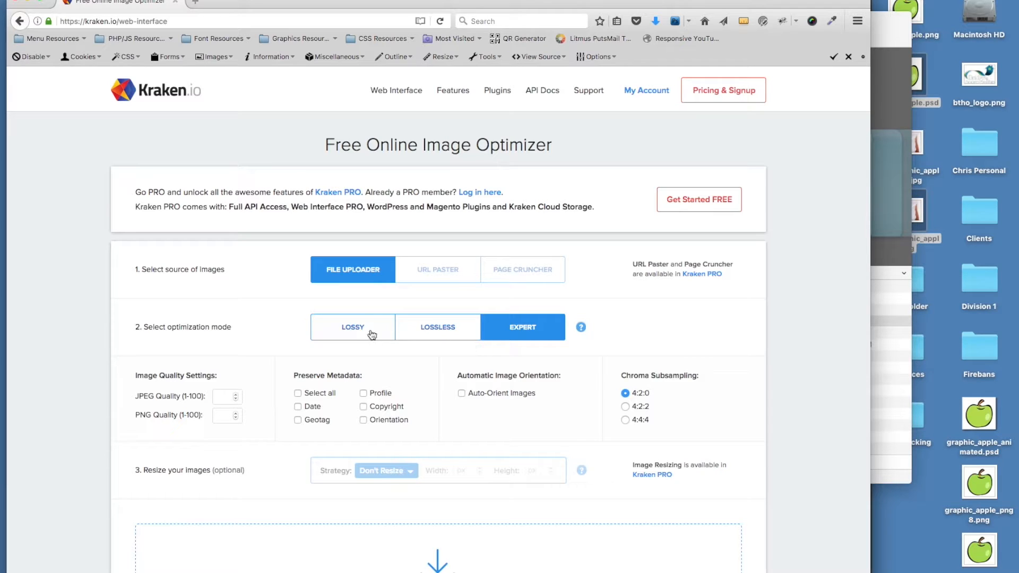
left_click(419, 332)
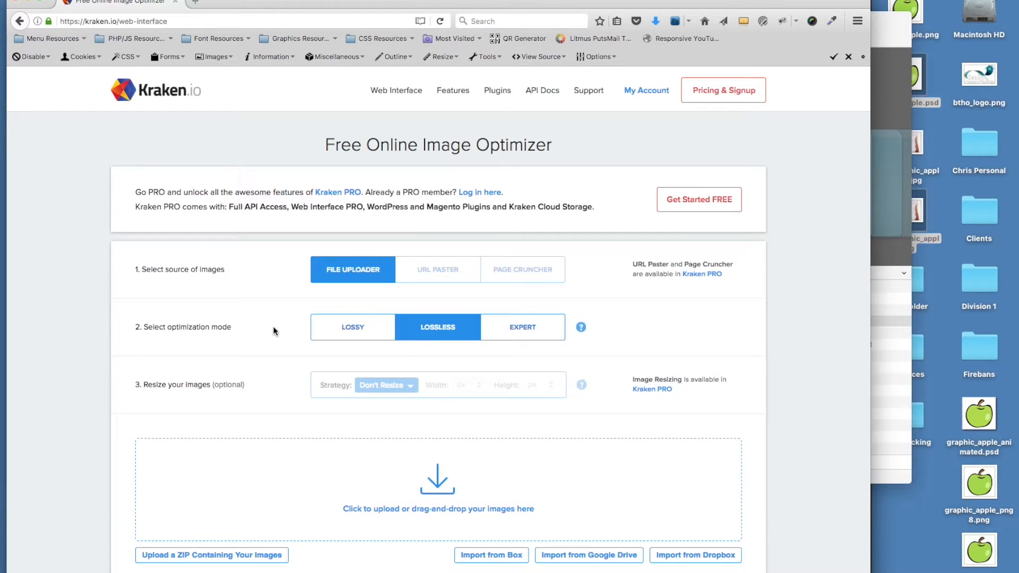
left_click(444, 489)
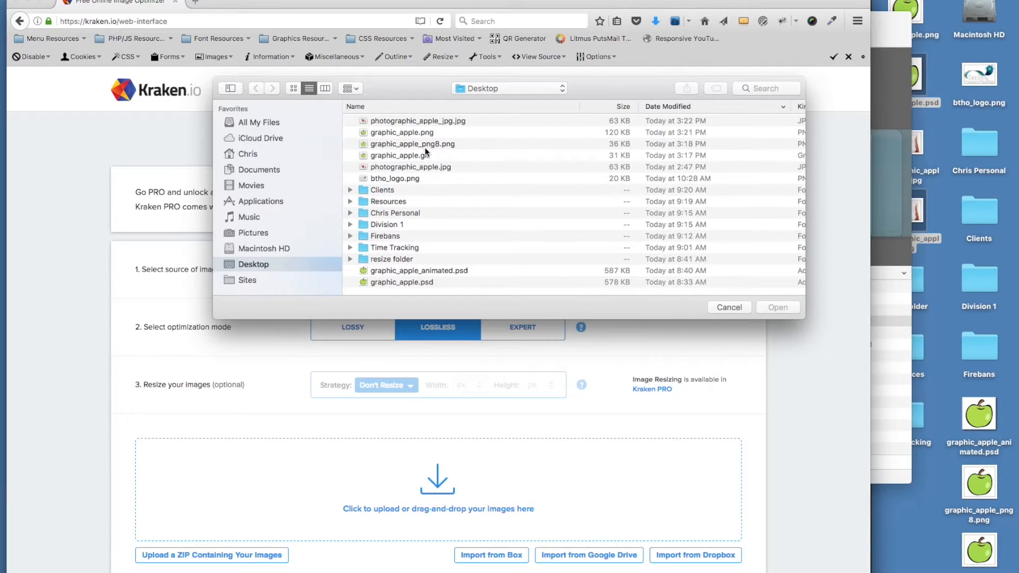
left_click(446, 121)
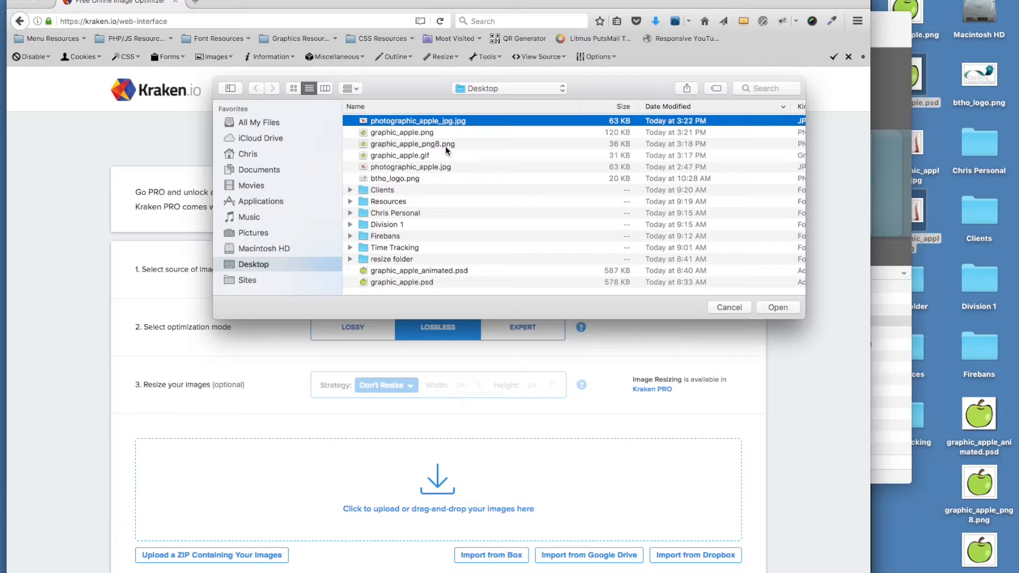
left_click(424, 155, "shift")
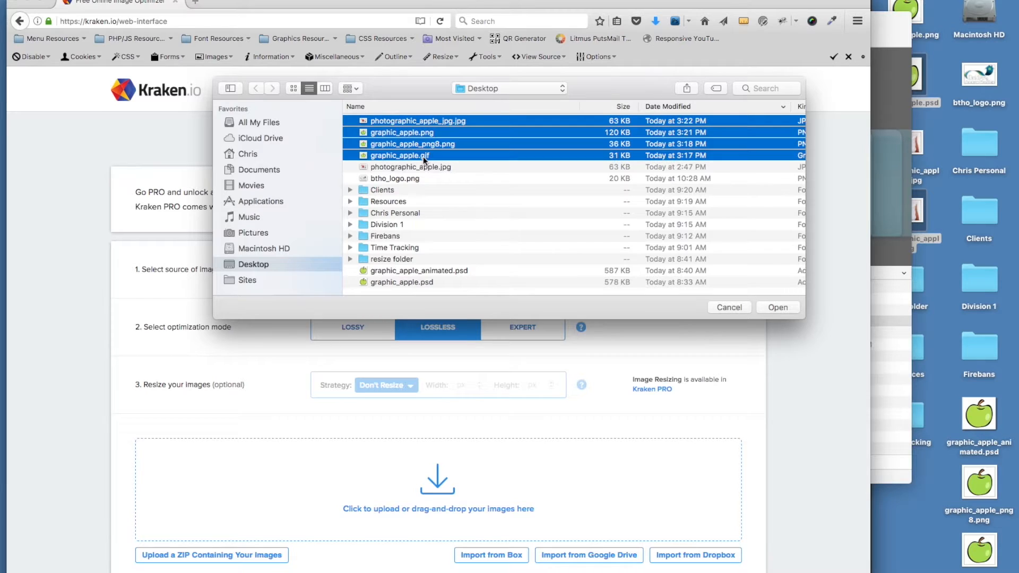
left_click(773, 306)
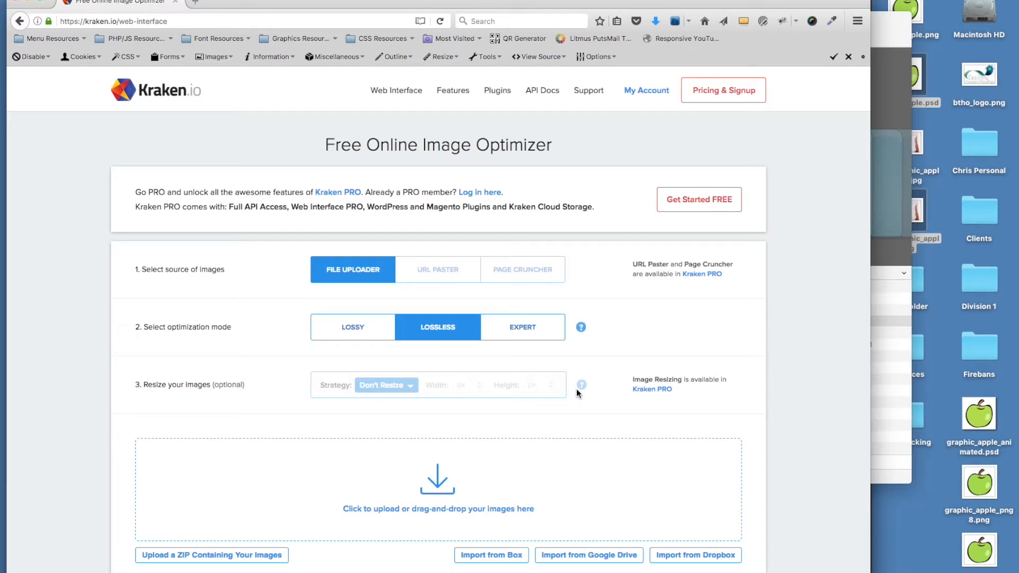
Step: Reload the optimizer and upload the same four exported apple images from the Desktop in Lossy mode
left_click(293, 17)
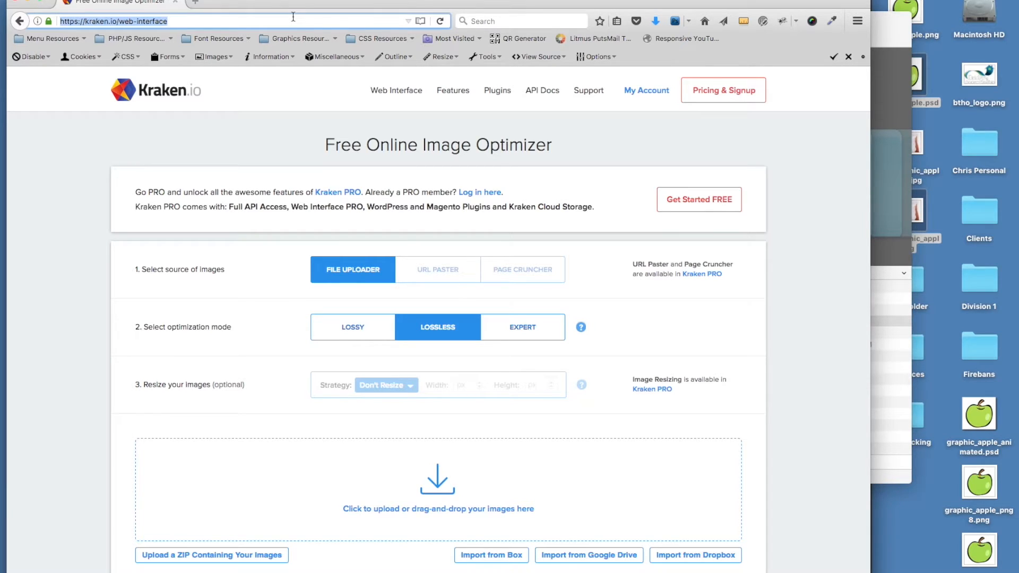
left_click(353, 327)
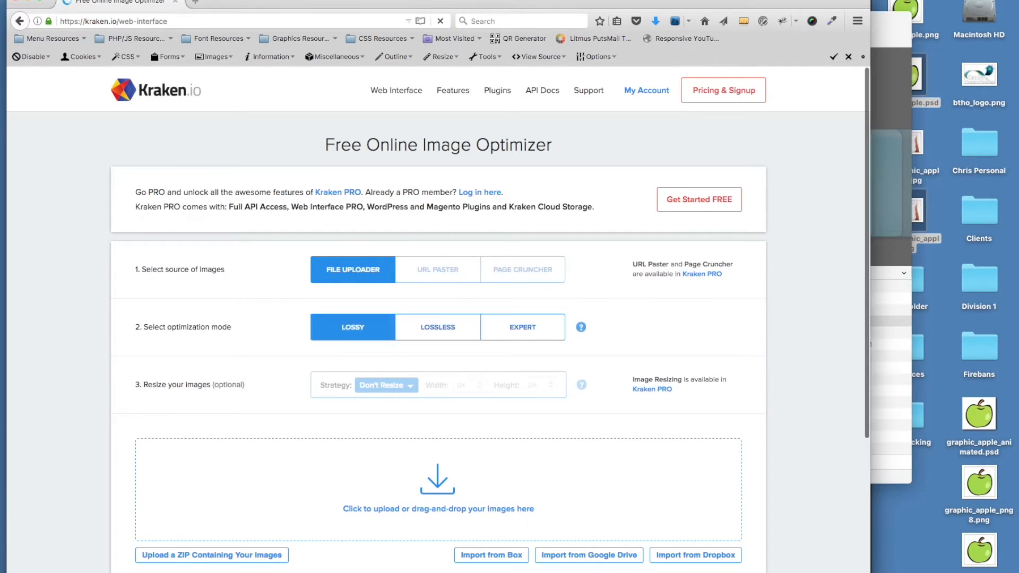
scroll(308, 140, "down", 5)
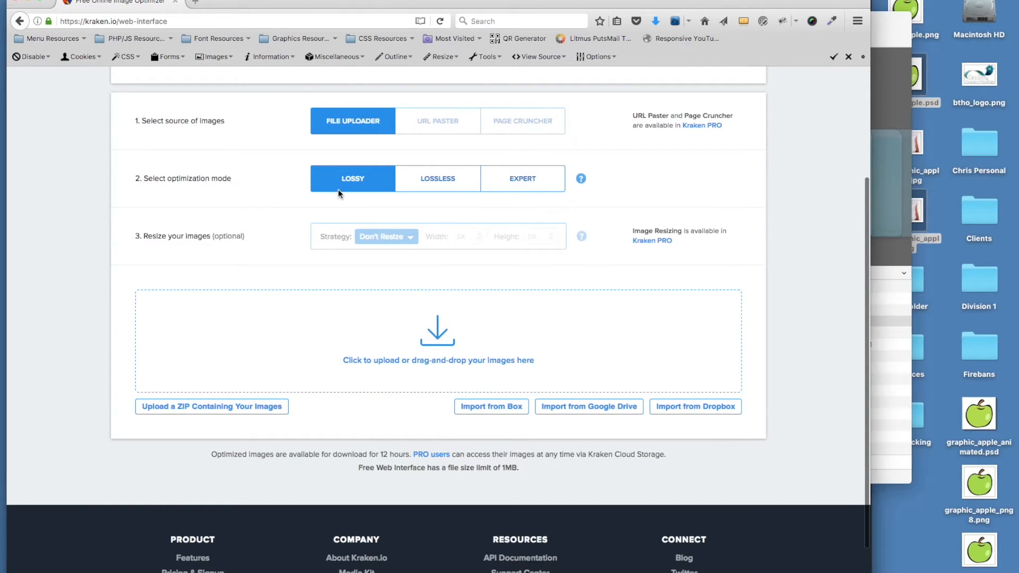
left_click(437, 333)
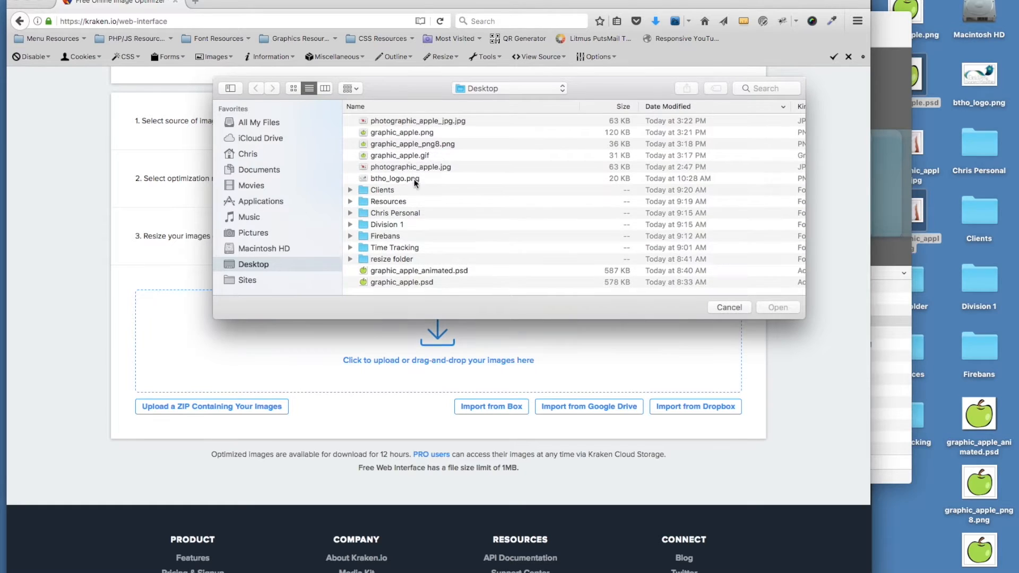
left_click(415, 123)
left_click(417, 154, "shift")
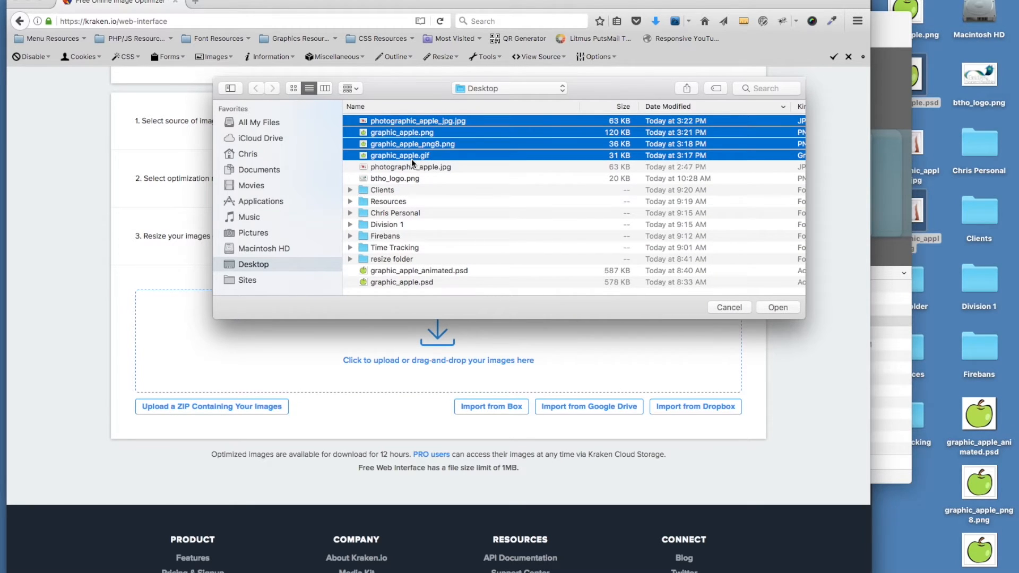
left_click(787, 309)
Step: Check the size savings for each optimized image and download all kraked files in a ZIP archive
scroll(788, 311, "down", 10)
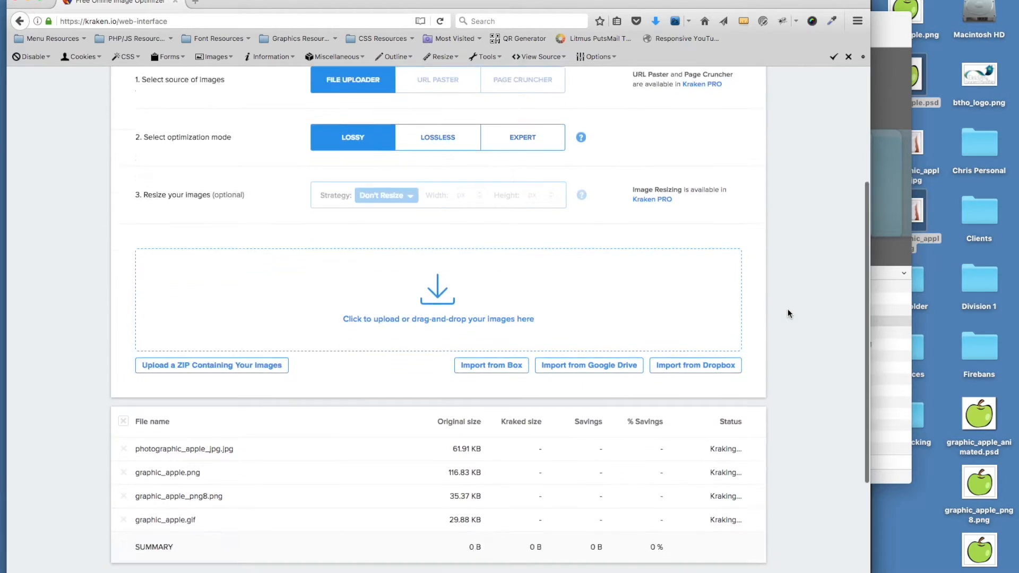
scroll(788, 309, "up", 3)
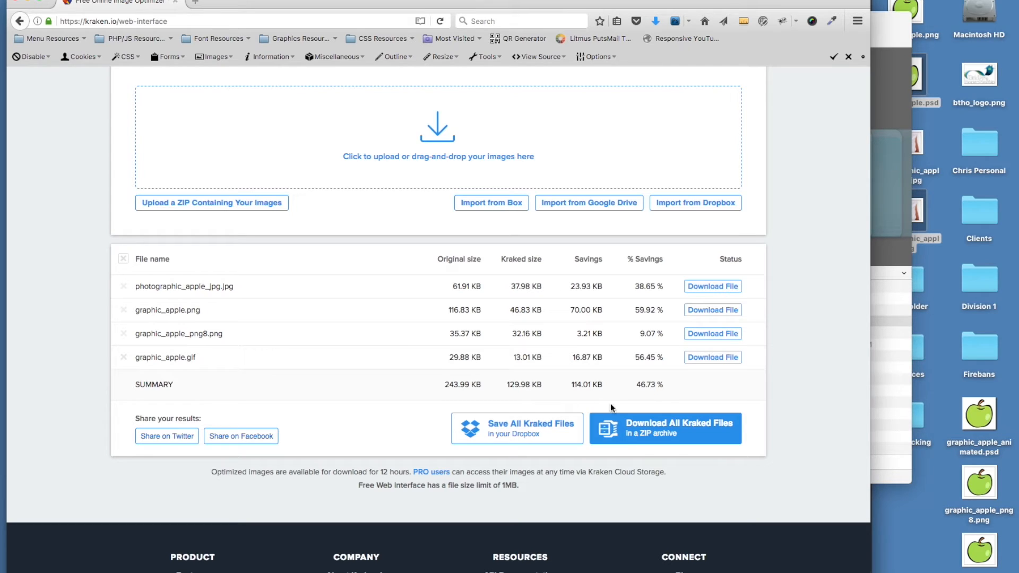
left_click(670, 431)
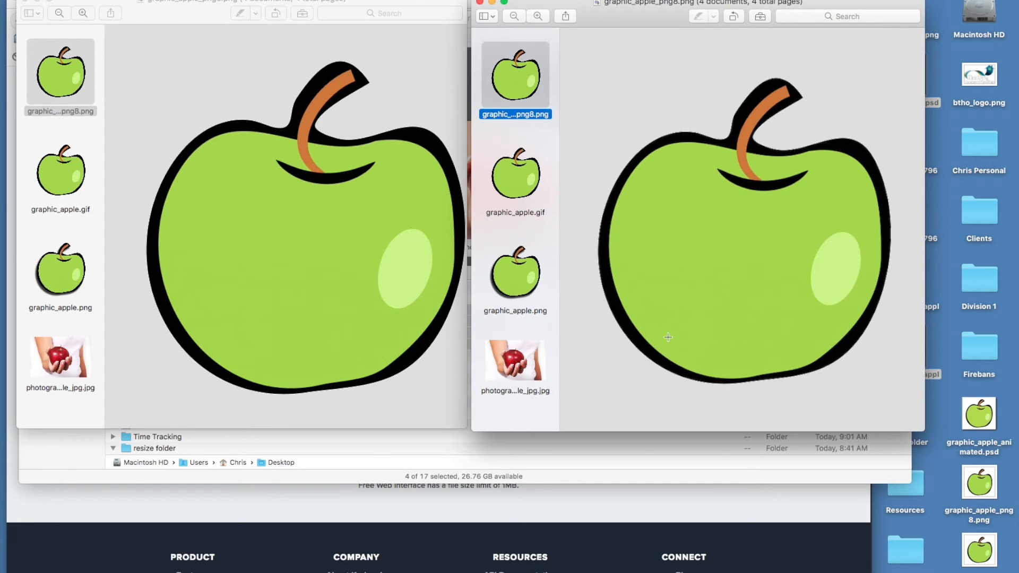
Step: Compare the original and optimized versions of graphic_apple.gif and graphic_apple.png side by side in the two Preview windows
left_click(504, 207)
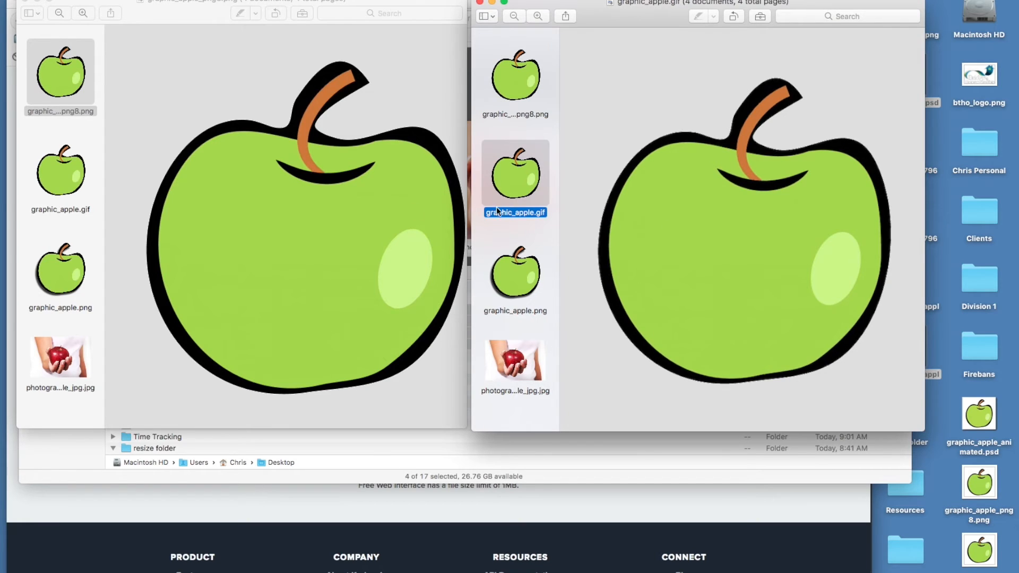
left_click(83, 182)
left_click(81, 183)
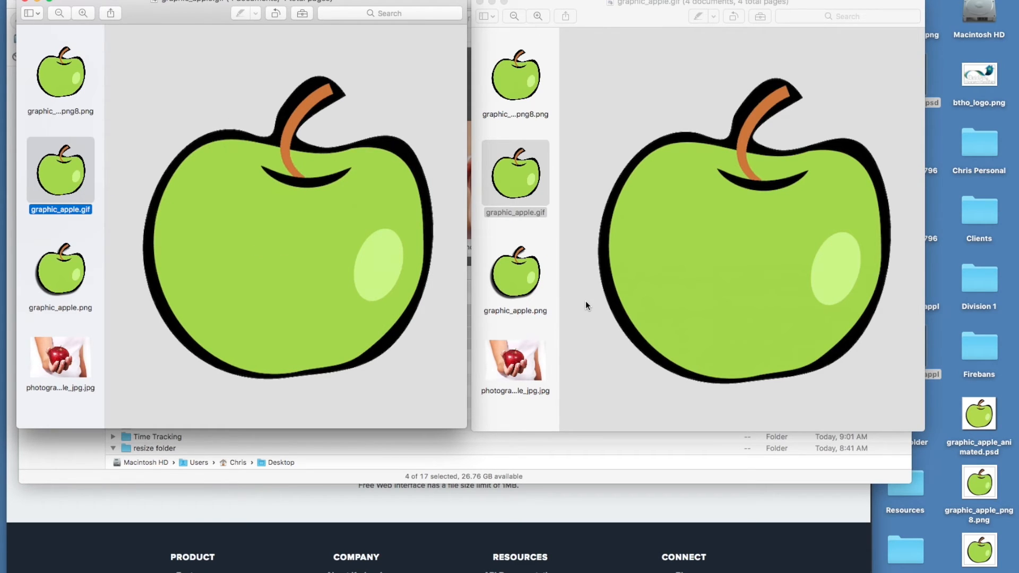
left_click(62, 294)
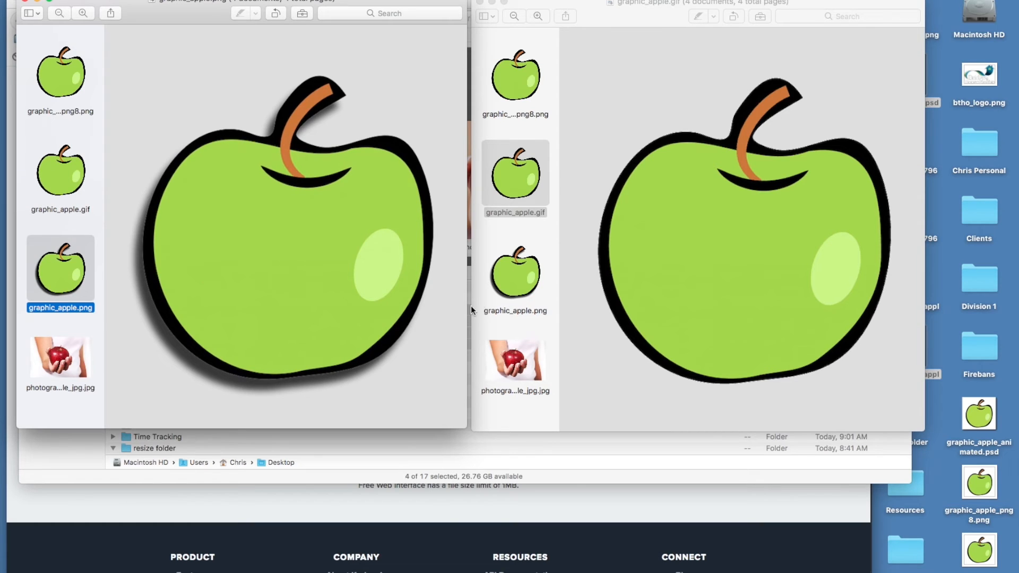
left_click(512, 286)
left_click(512, 286)
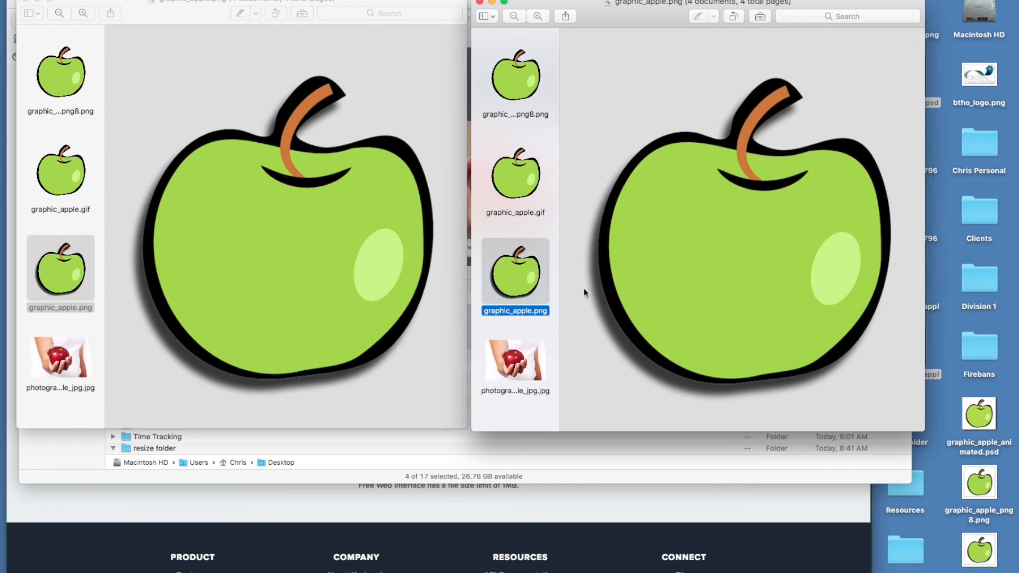
Step: Compare the original and optimized versions of photographic_apple_jpg.jpg side by side
left_click(96, 342)
left_click(60, 358)
left_click(517, 359)
left_click(518, 359)
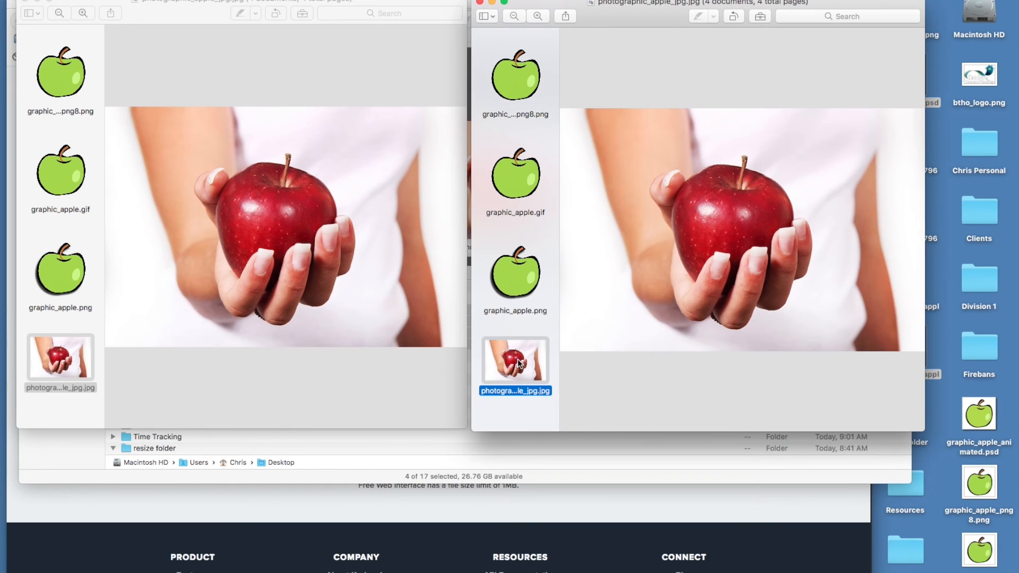